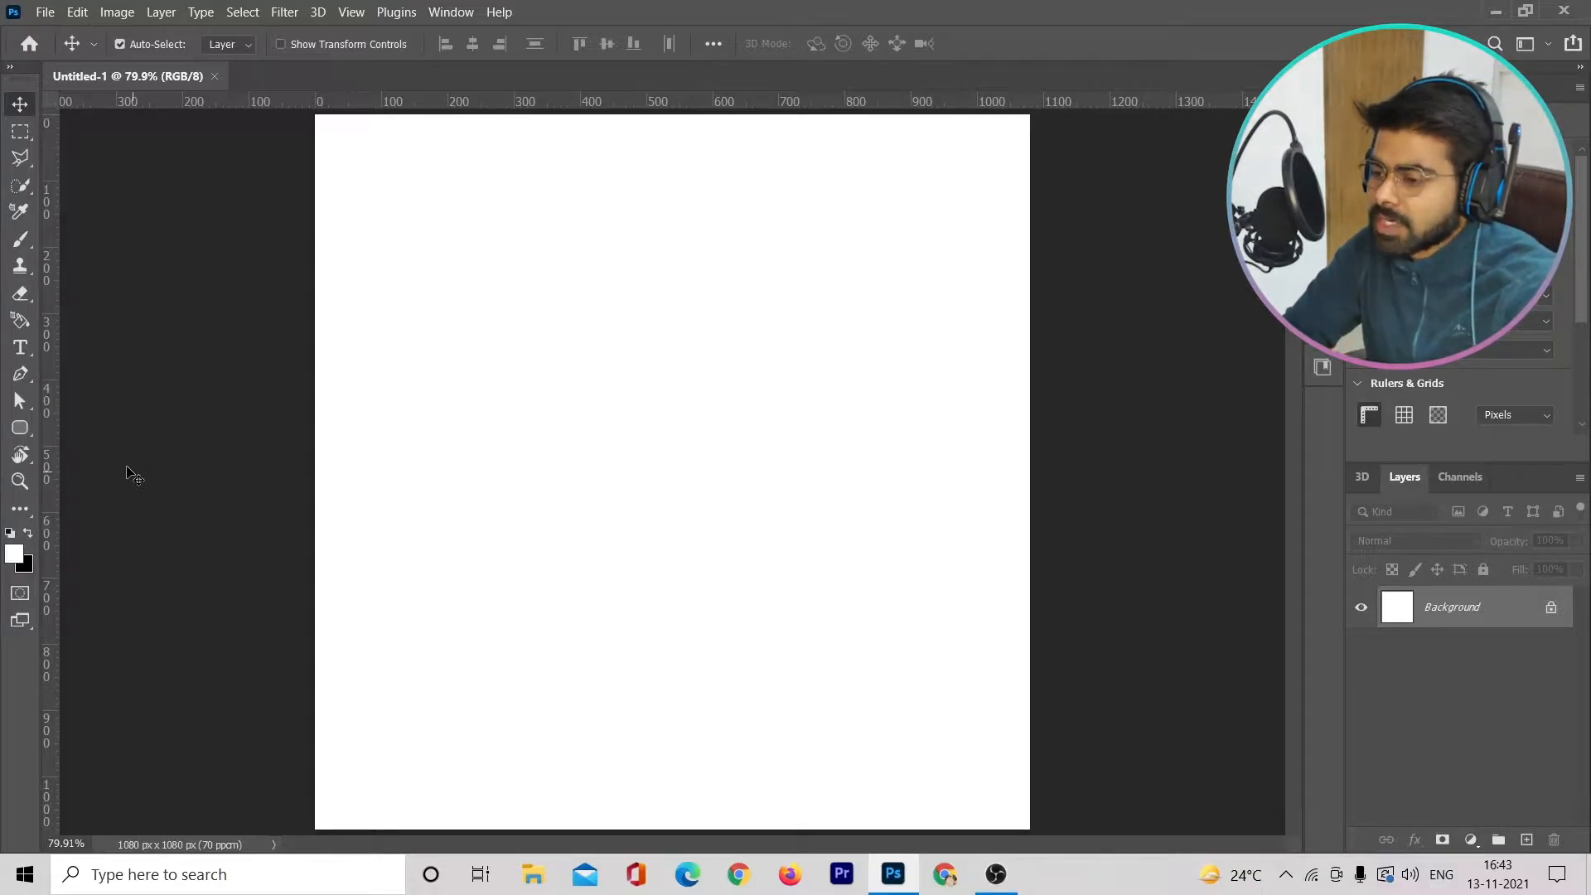
- Add a text layer to the white canvas reading "3D", "IS" and "EASY" on three separate lines
key(t)
click(568, 428)
text(3D)
key(Return)
text(IS)
key(Return)
text(EASY)
key(ctrl+Return)
key(v)
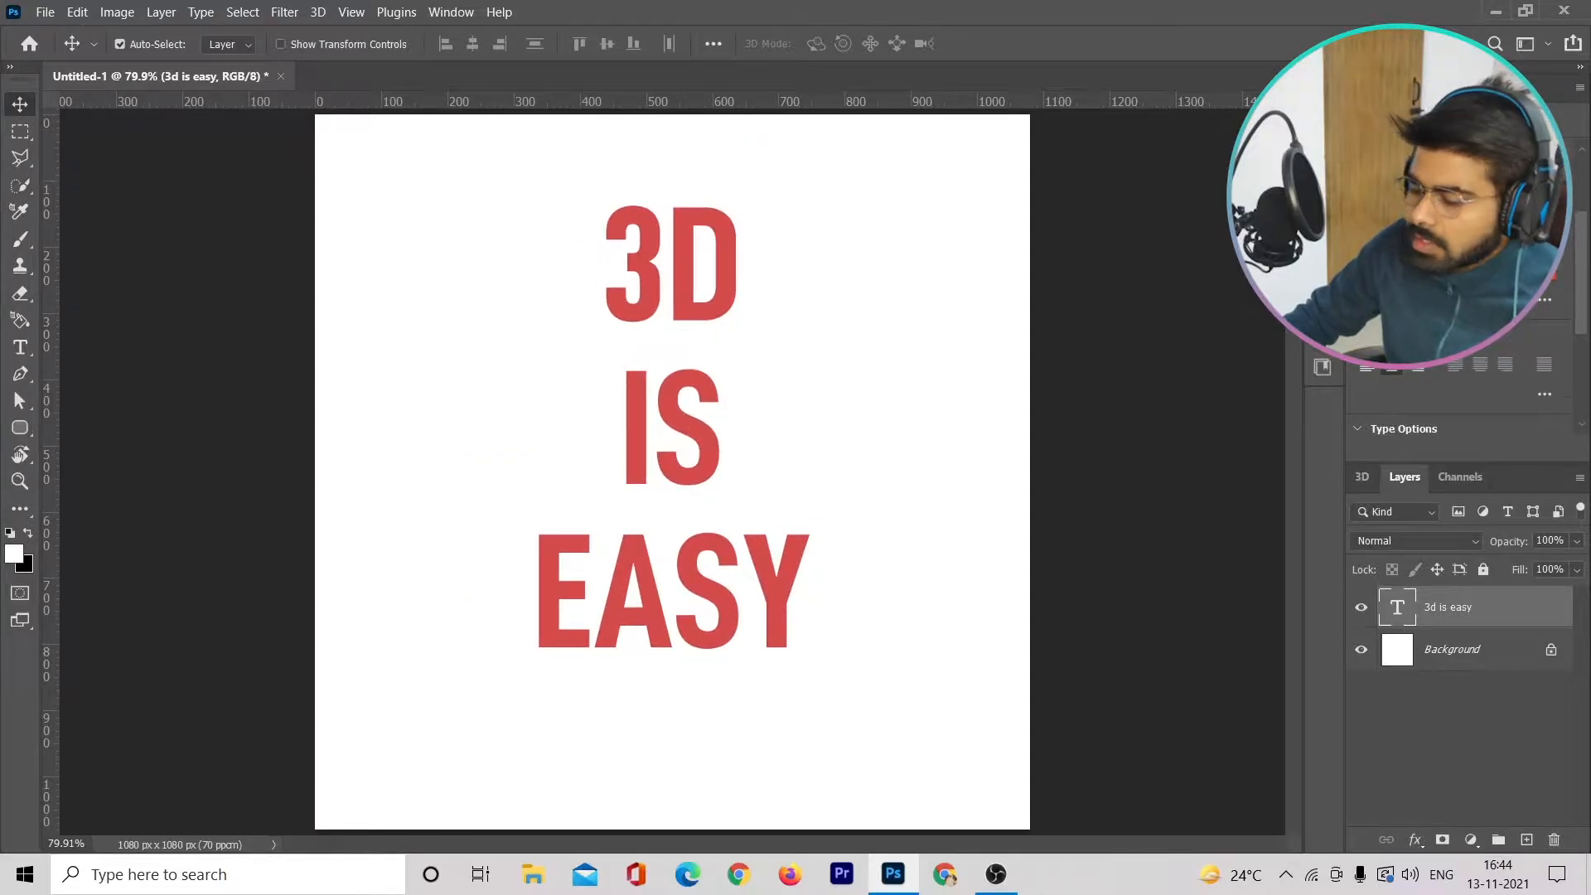
- Create a new 3D extrusion from the "3d is easy" text layer
scroll(1445, 416, down, 3)
scroll(1436, 376, up, 3)
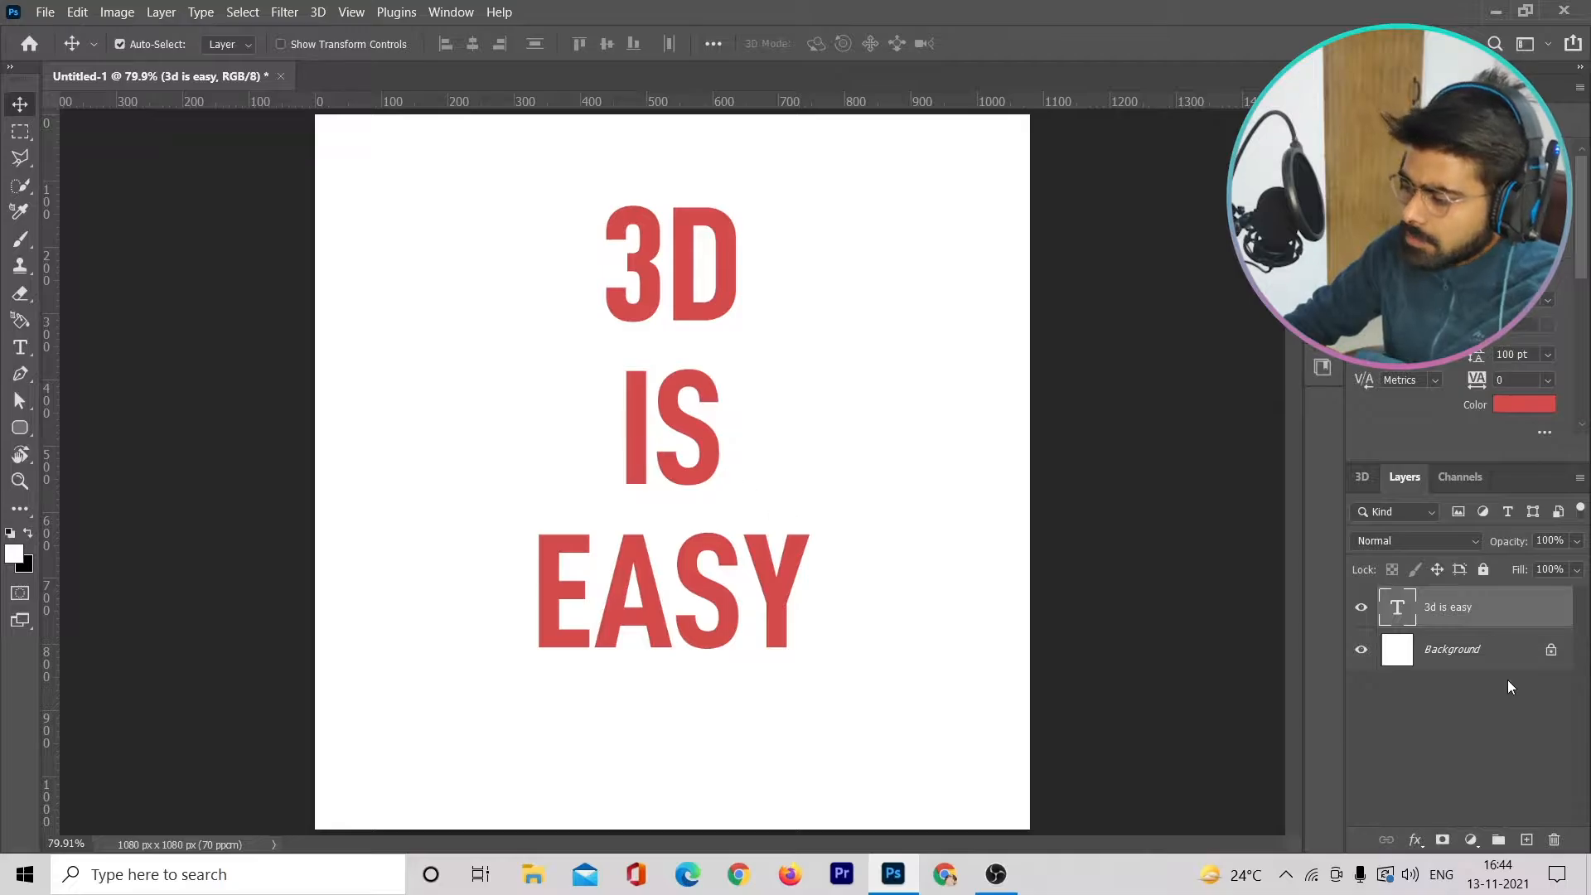
right_click(1470, 608)
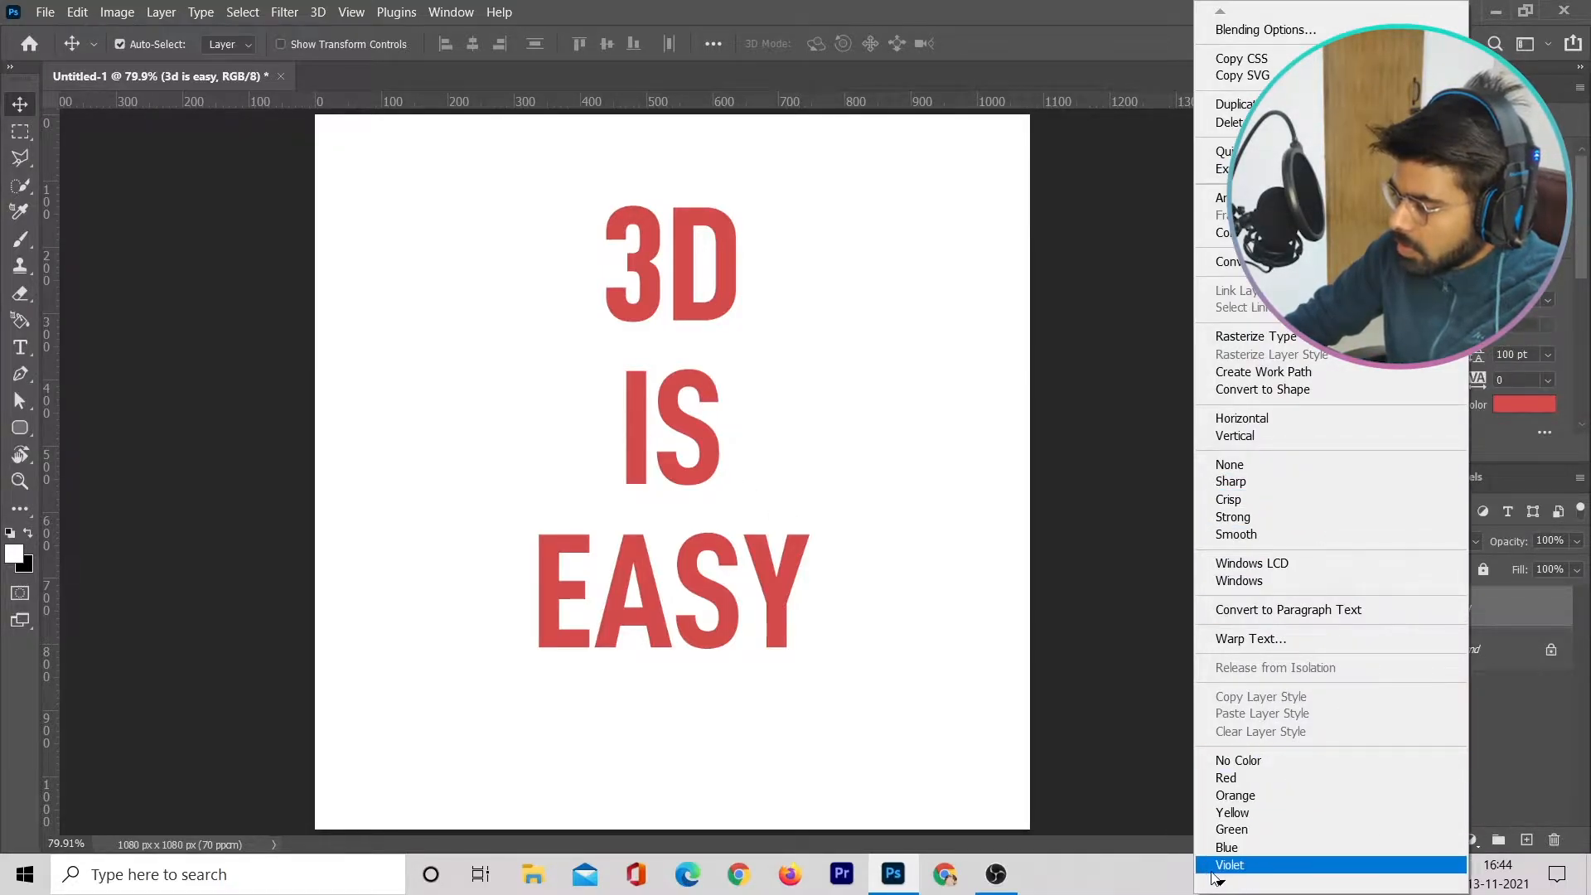
mouse_move(1218, 883)
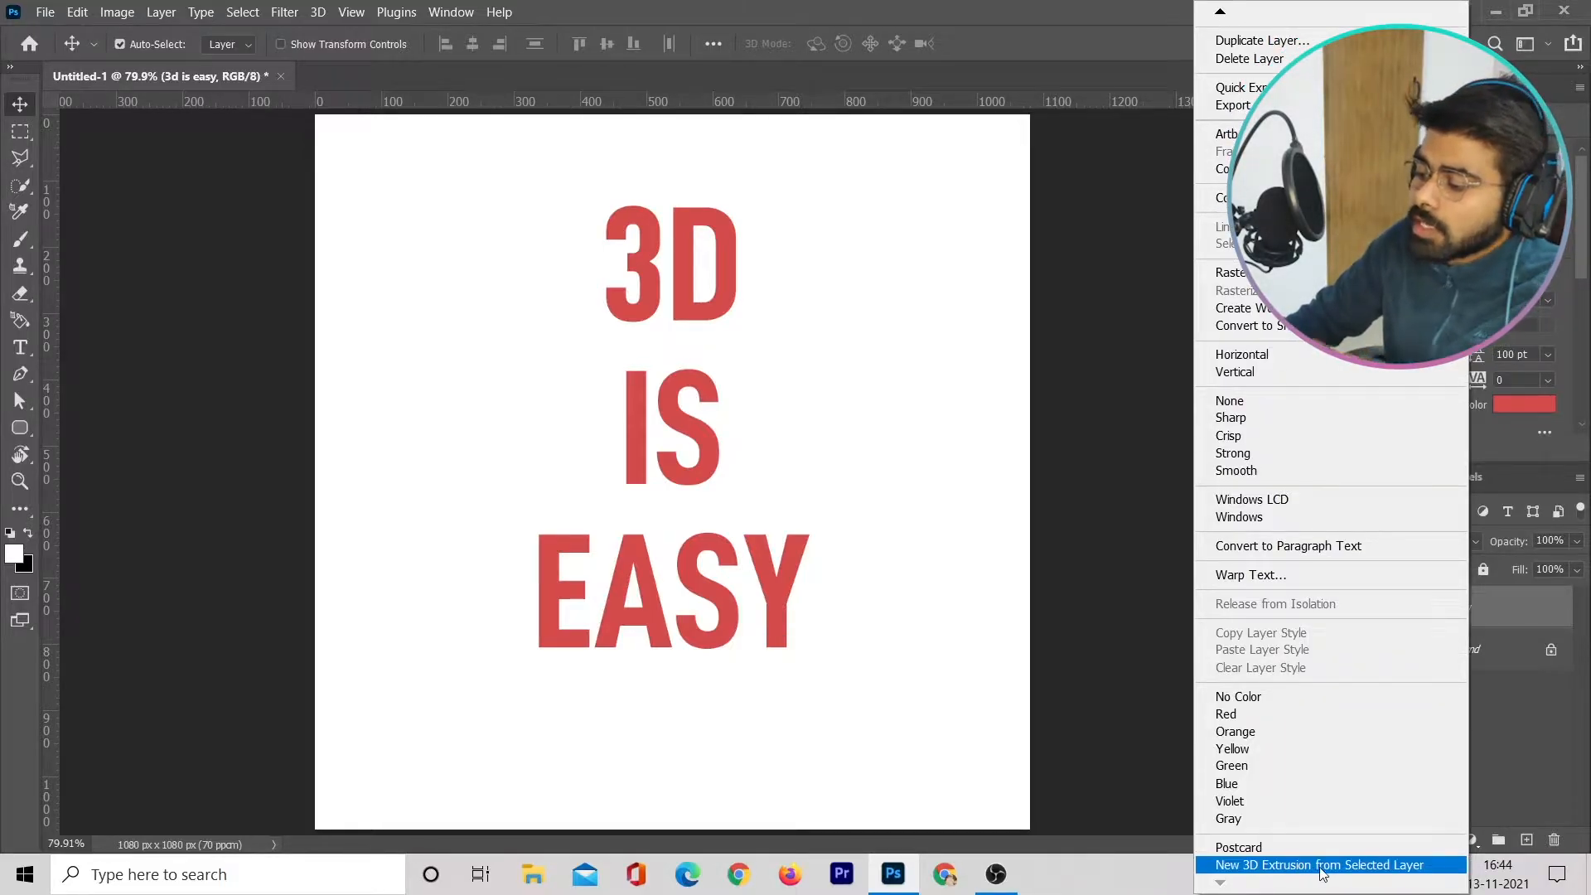
click(1441, 866)
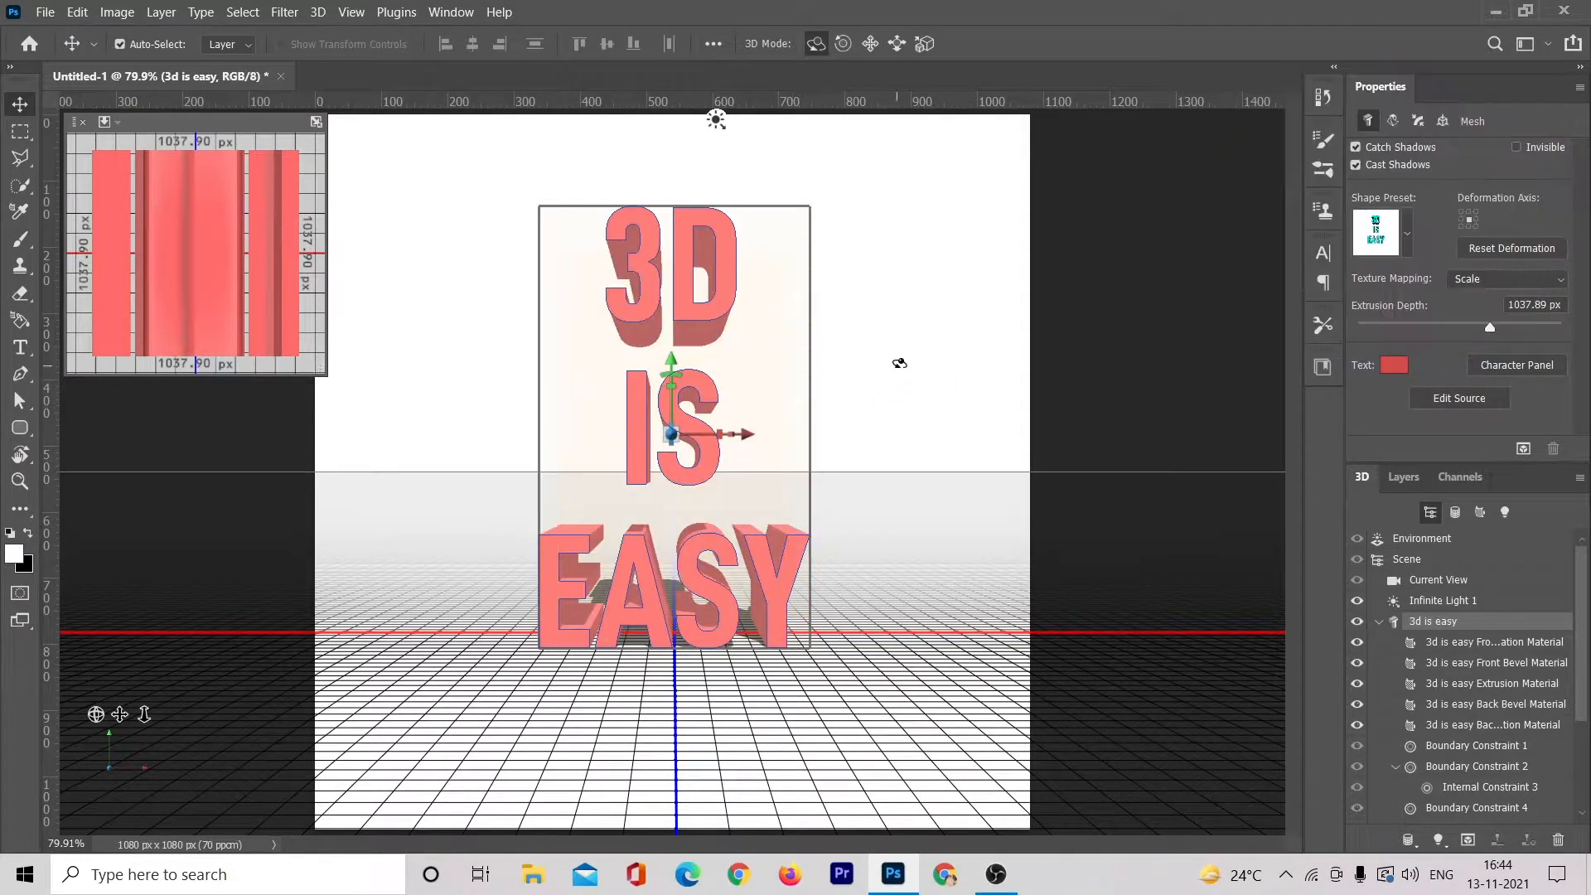
mouse_move(901, 349)
mouse_down()
mouse_move(828, 377)
mouse_move(858, 400)
mouse_move(927, 373)
mouse_move(906, 338)
mouse_move(863, 377)
mouse_move(906, 351)
mouse_up()
- Convert the Background layer into a 3D postcard and merge it with the extruded text layer into one scene
click(1406, 479)
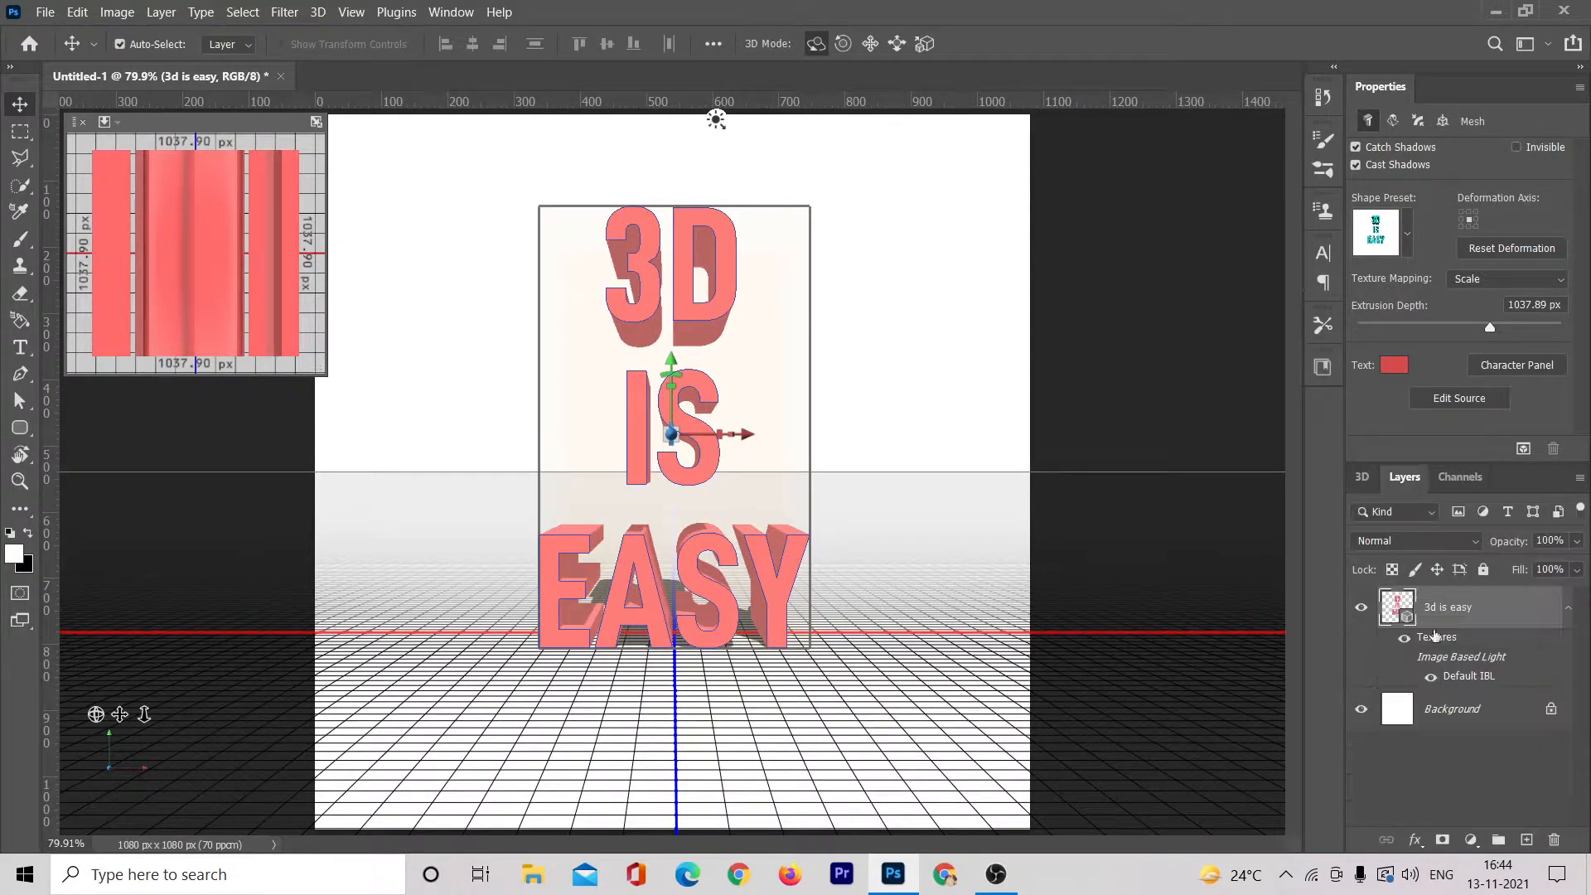
click(1457, 711)
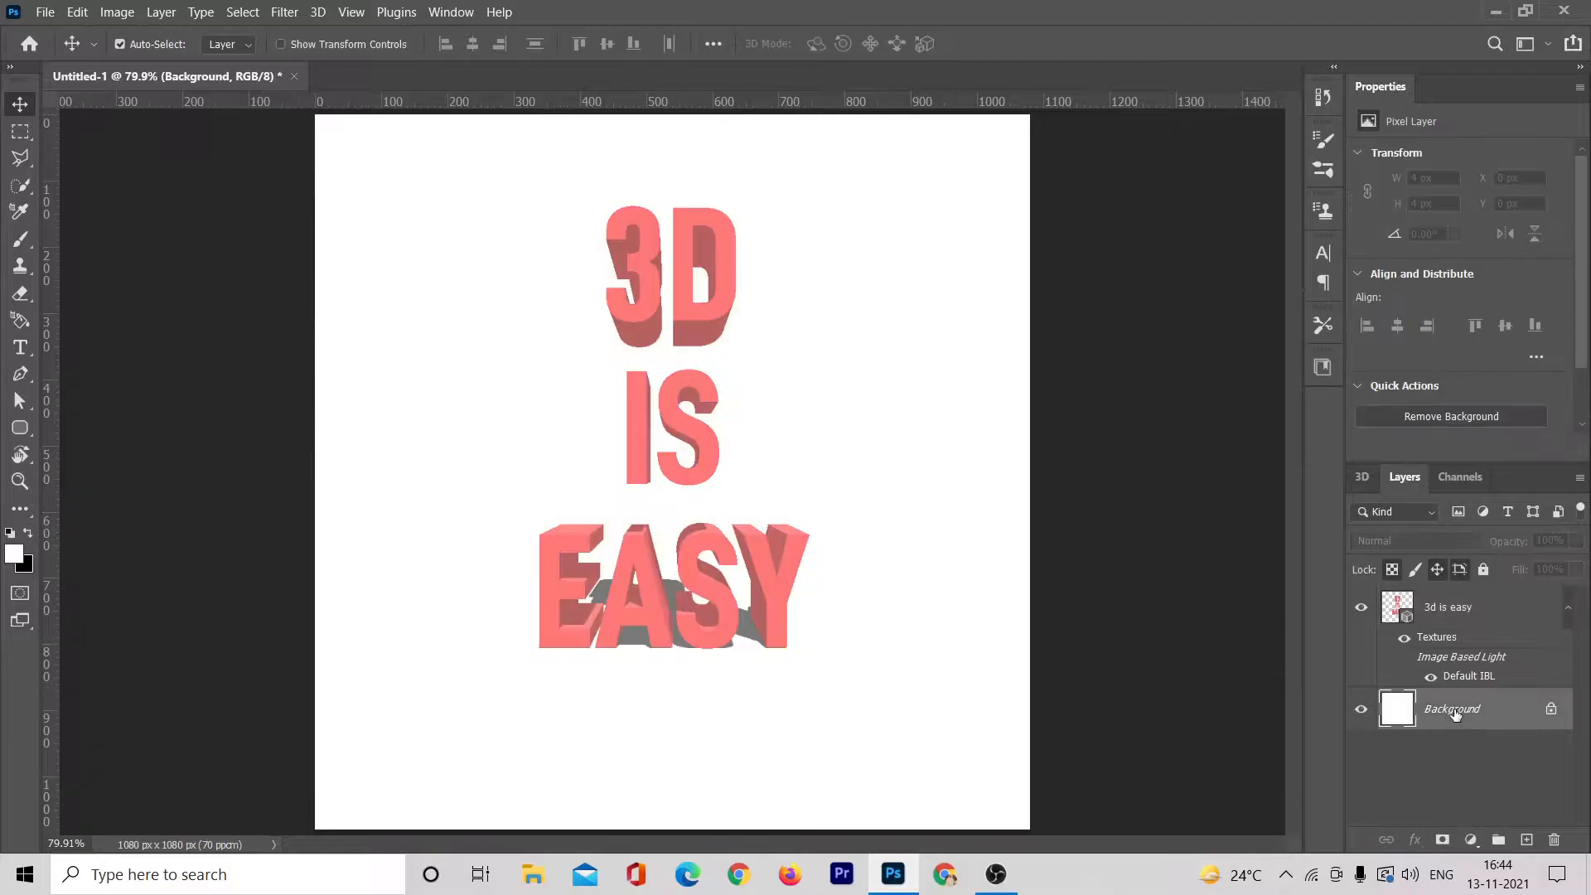
right_click(1456, 709)
click(1470, 694)
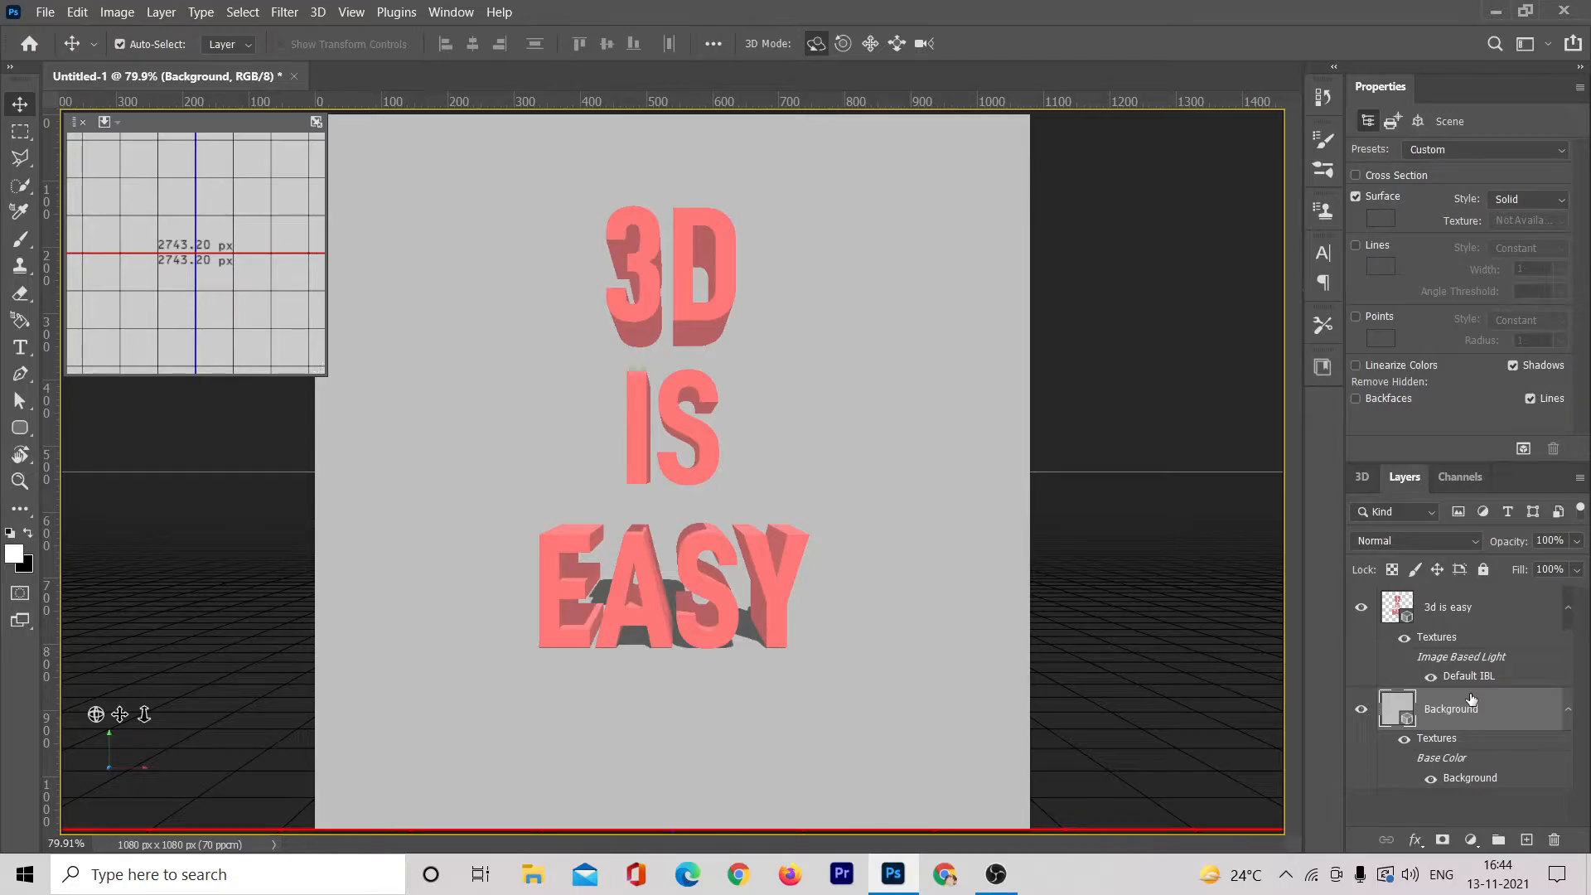
shift+click(1441, 610)
key(ctrl+e)
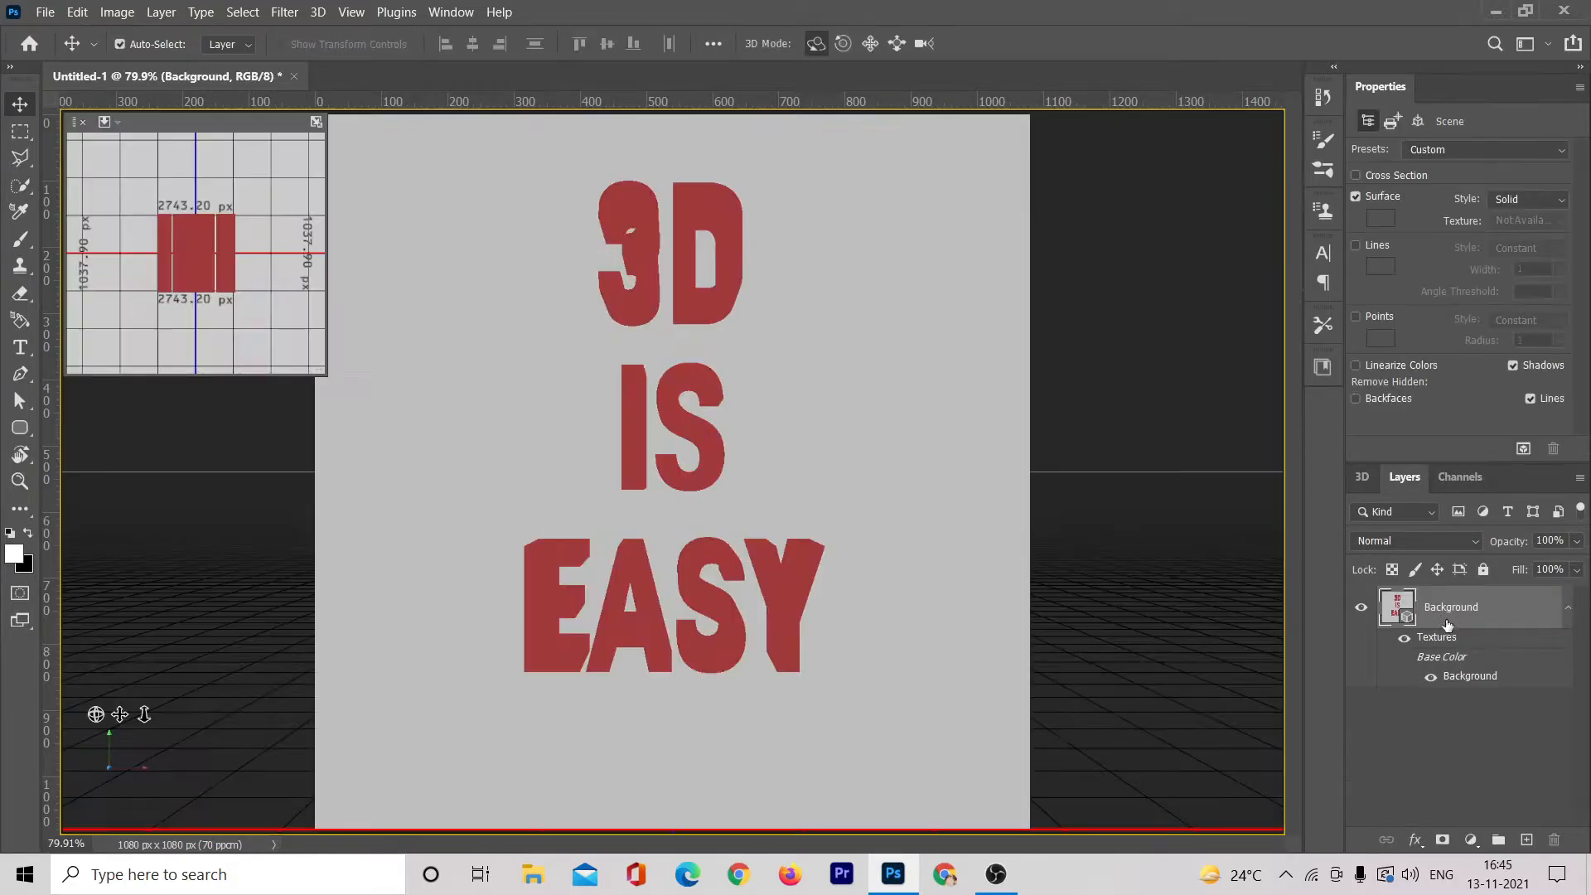
- Apply the framed-edge shape preset, third in the first row, to the "3d is easy" mesh in the merged scene
click(1361, 481)
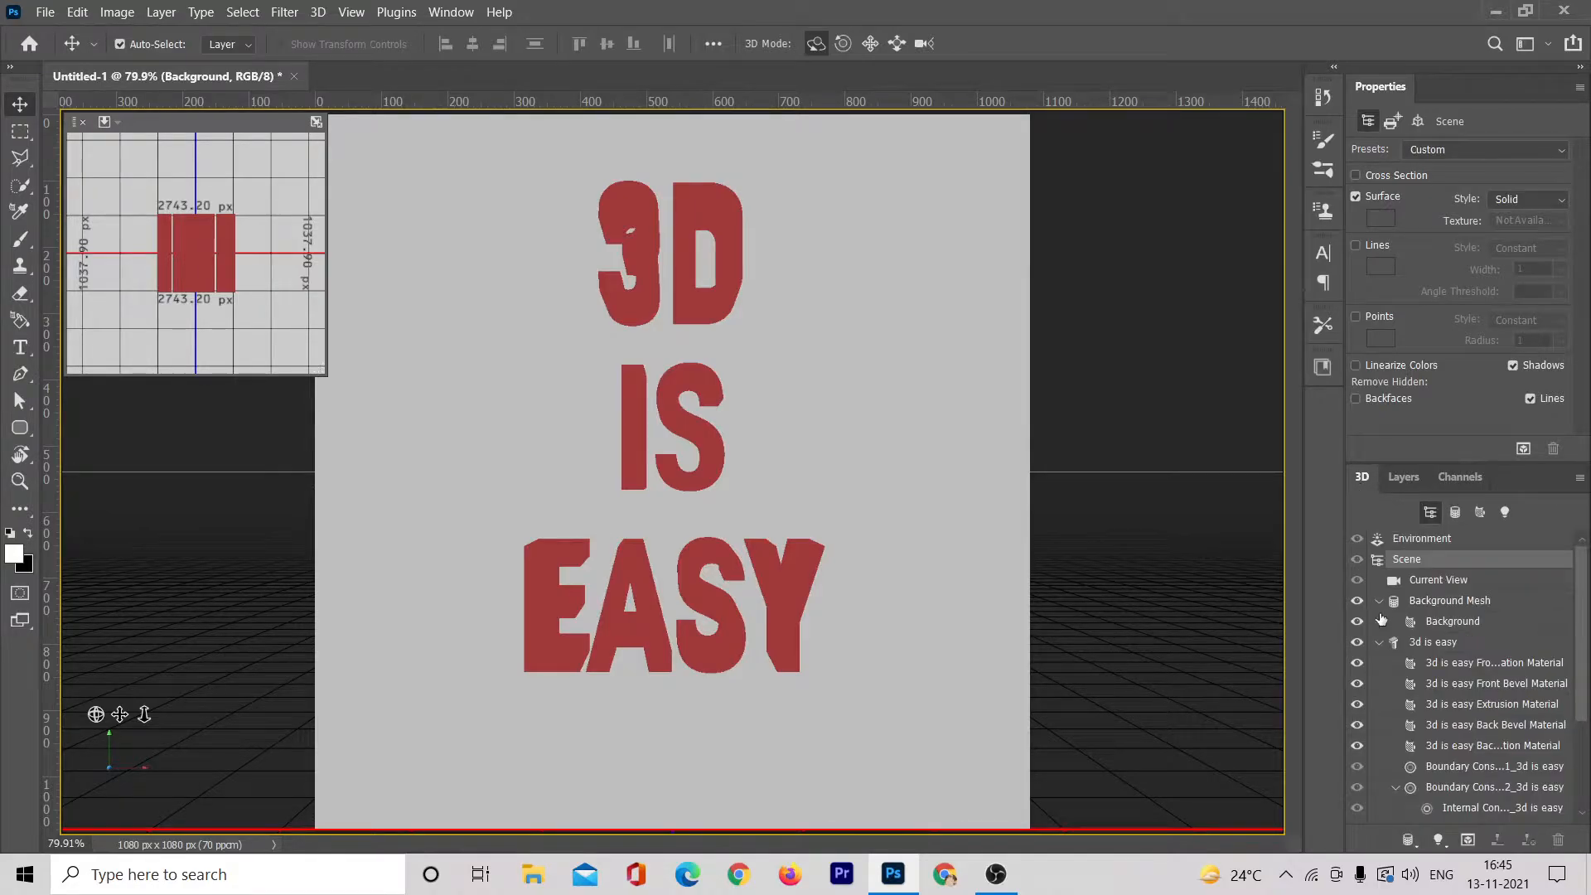
click(1437, 645)
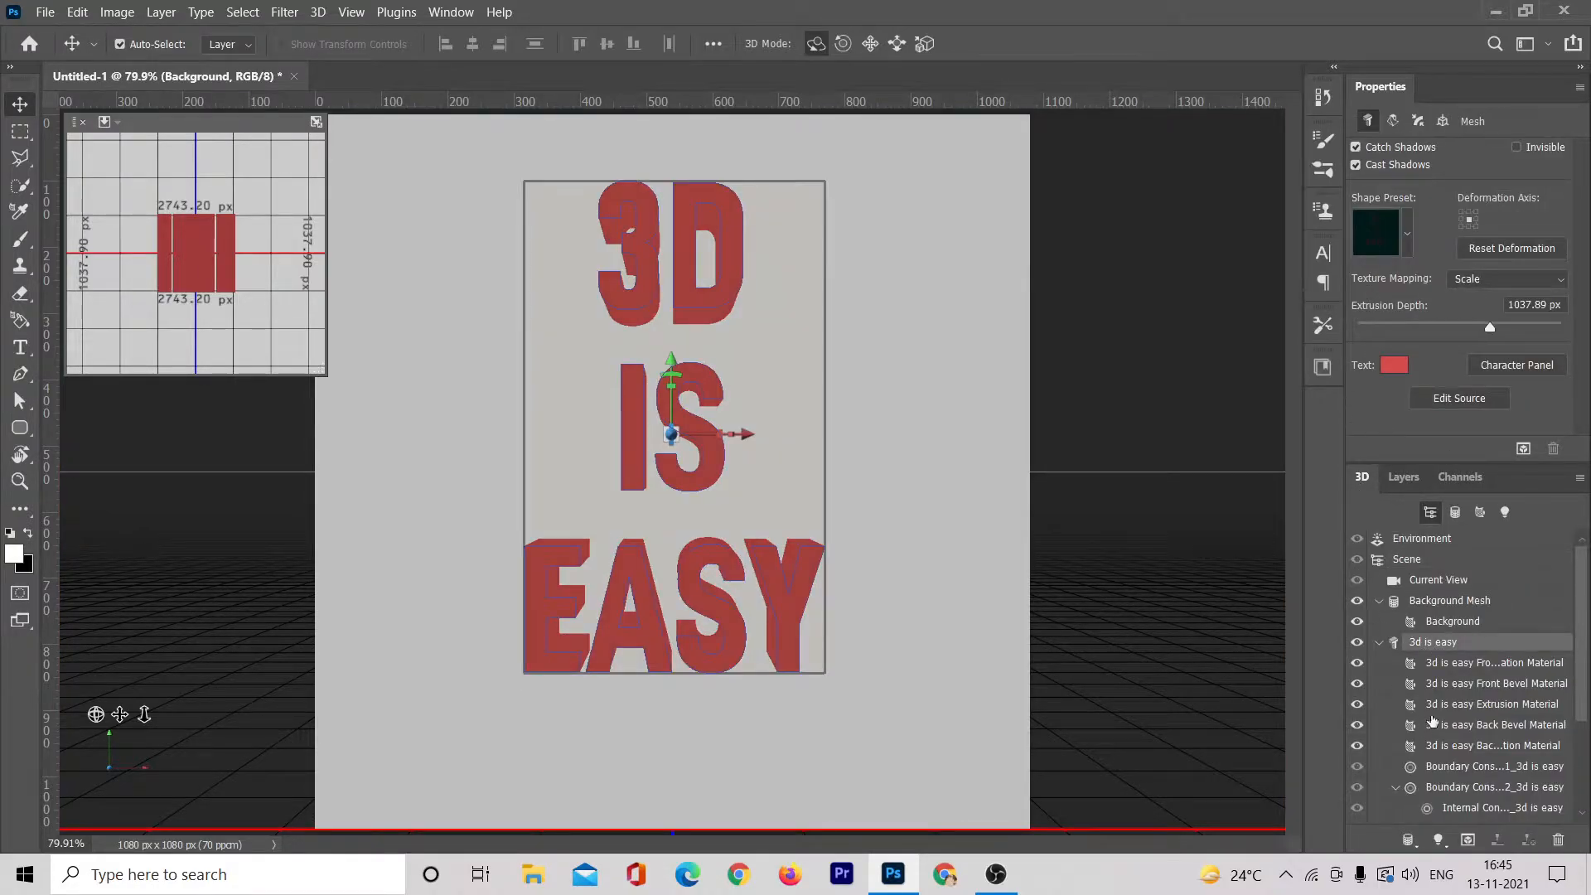
click(1409, 238)
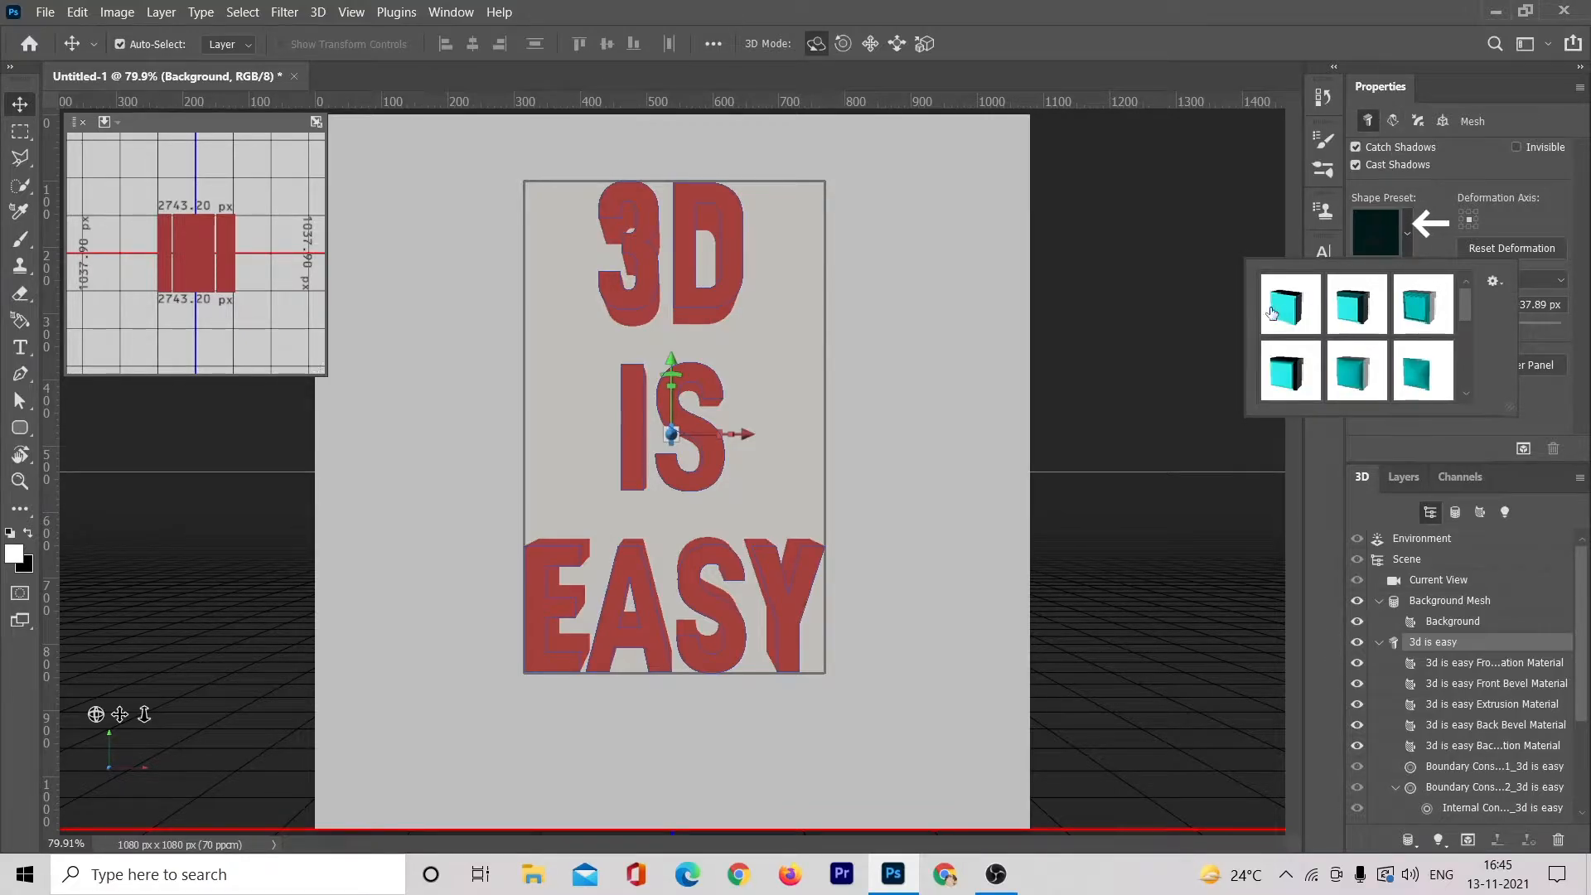
scroll(1409, 349, down, 2)
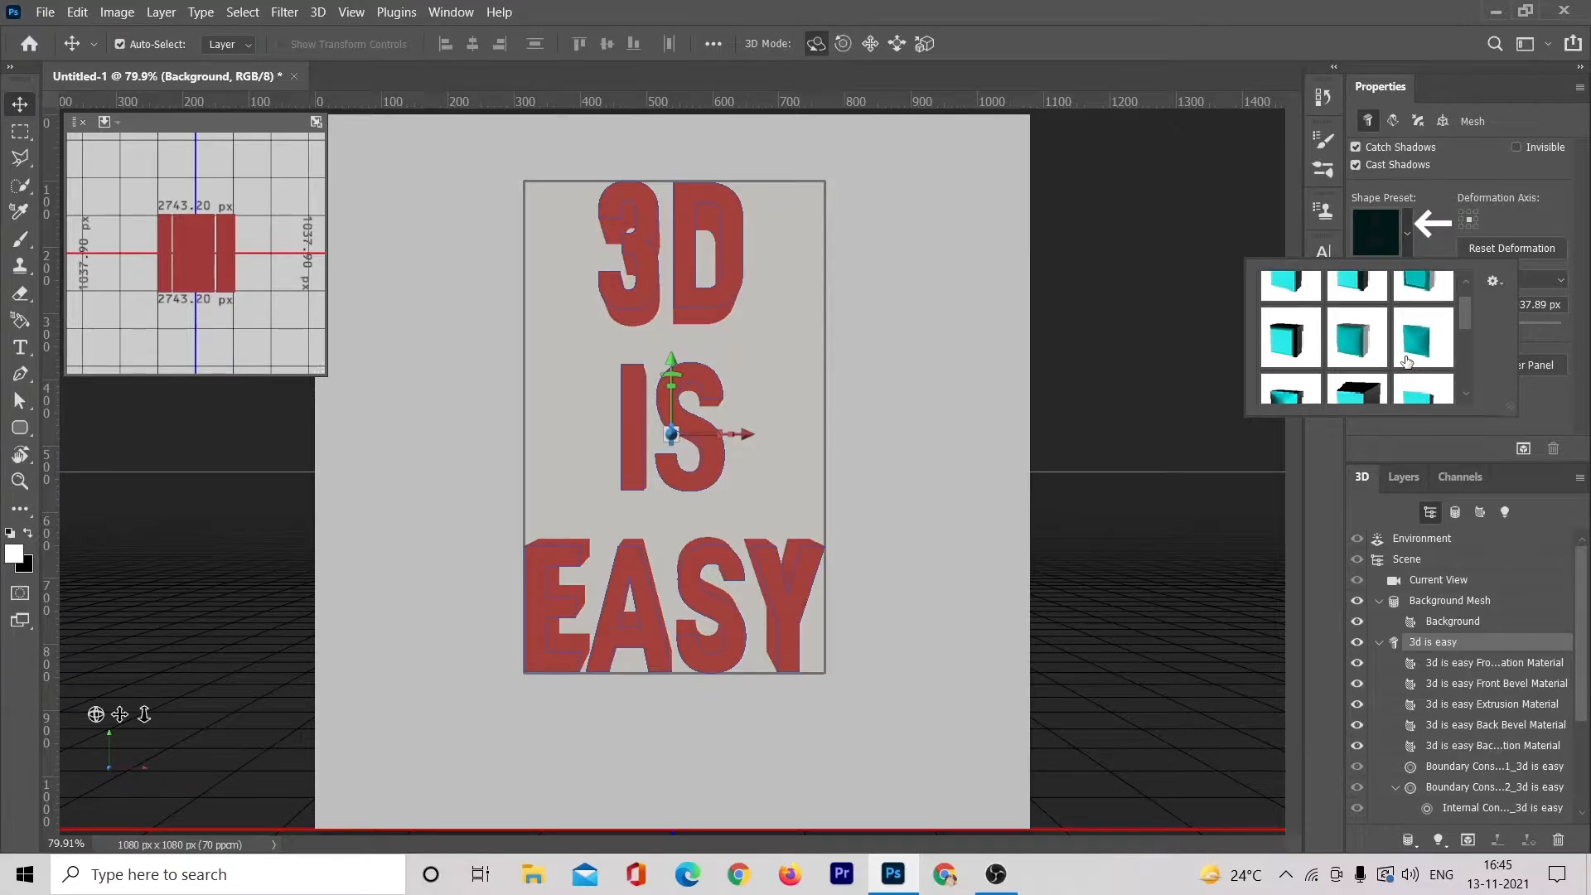
click(1354, 348)
scroll(1397, 345, up, 2)
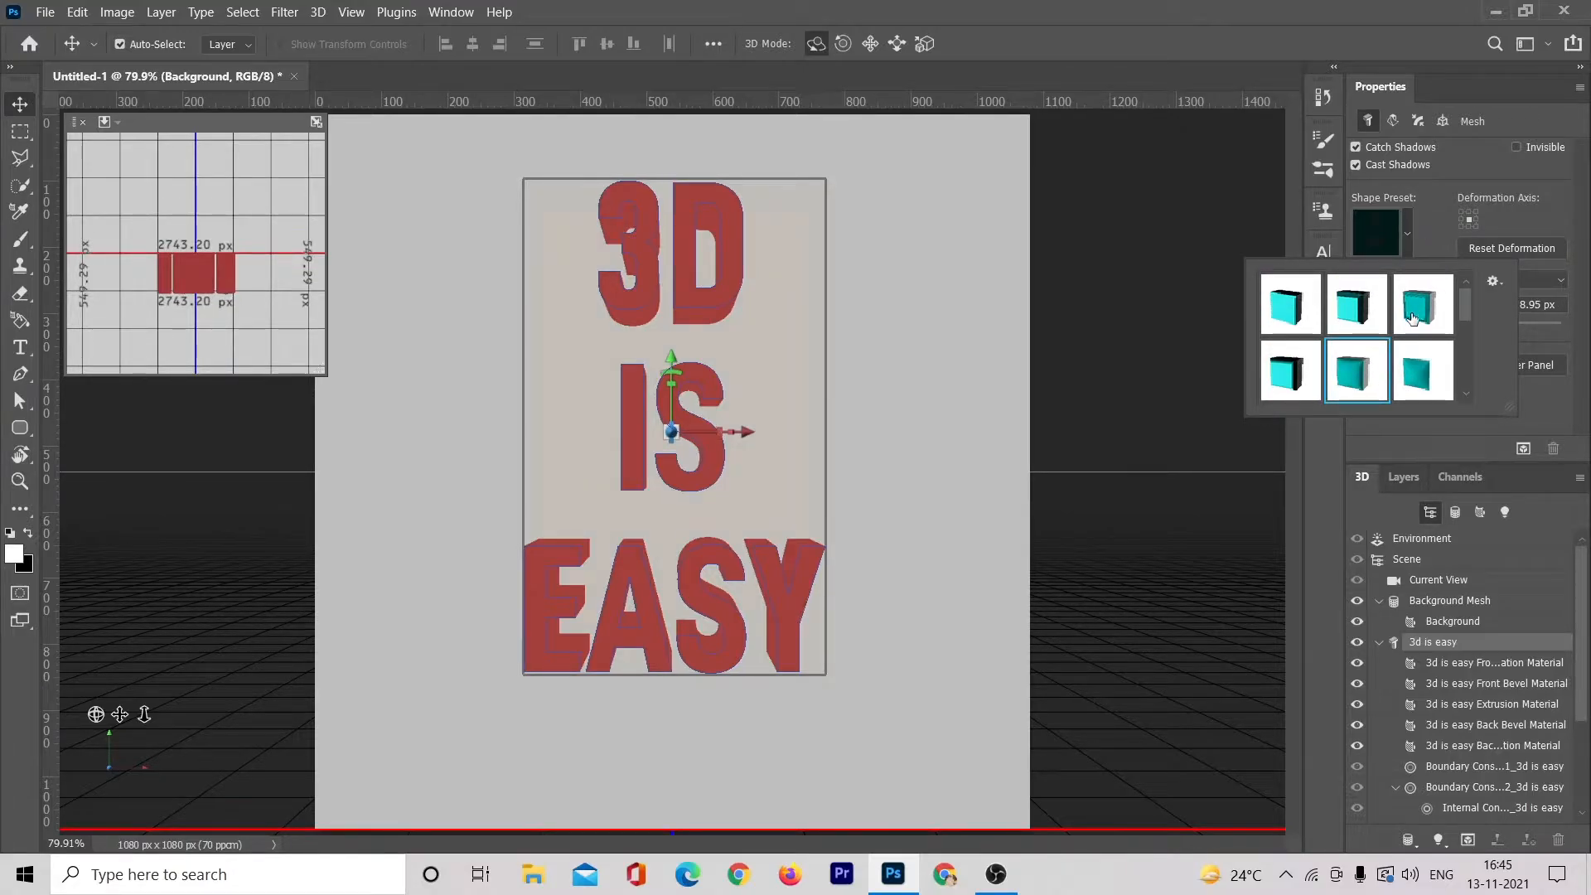
click(1418, 315)
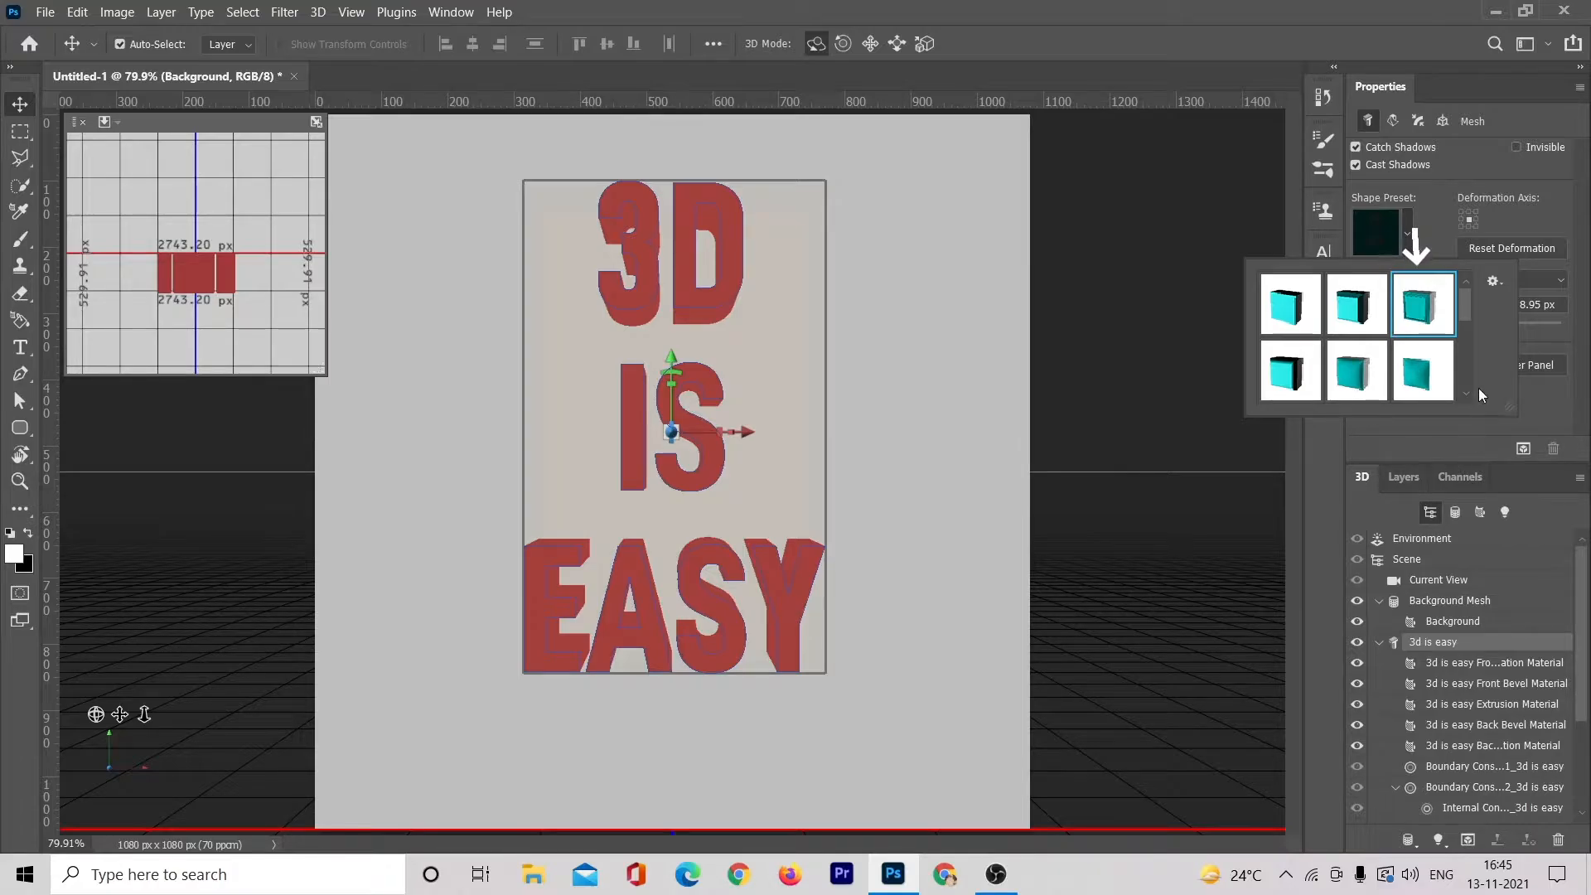
click(1445, 515)
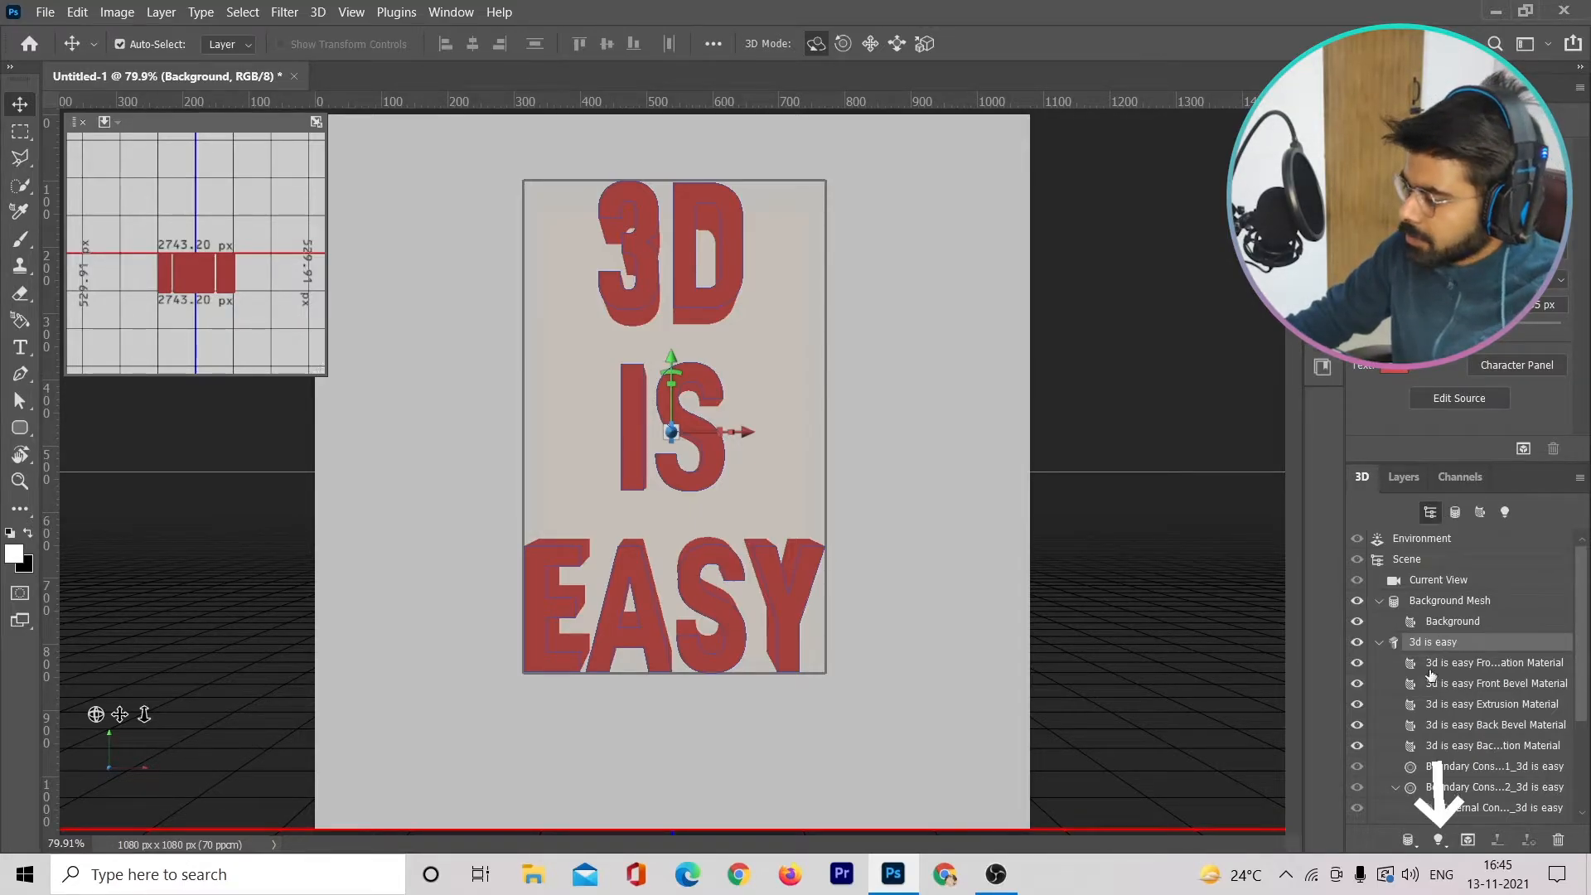
- Add a new infinite light to the 3D scene and aim it so the letters cast their shadows to the left
click(1437, 842)
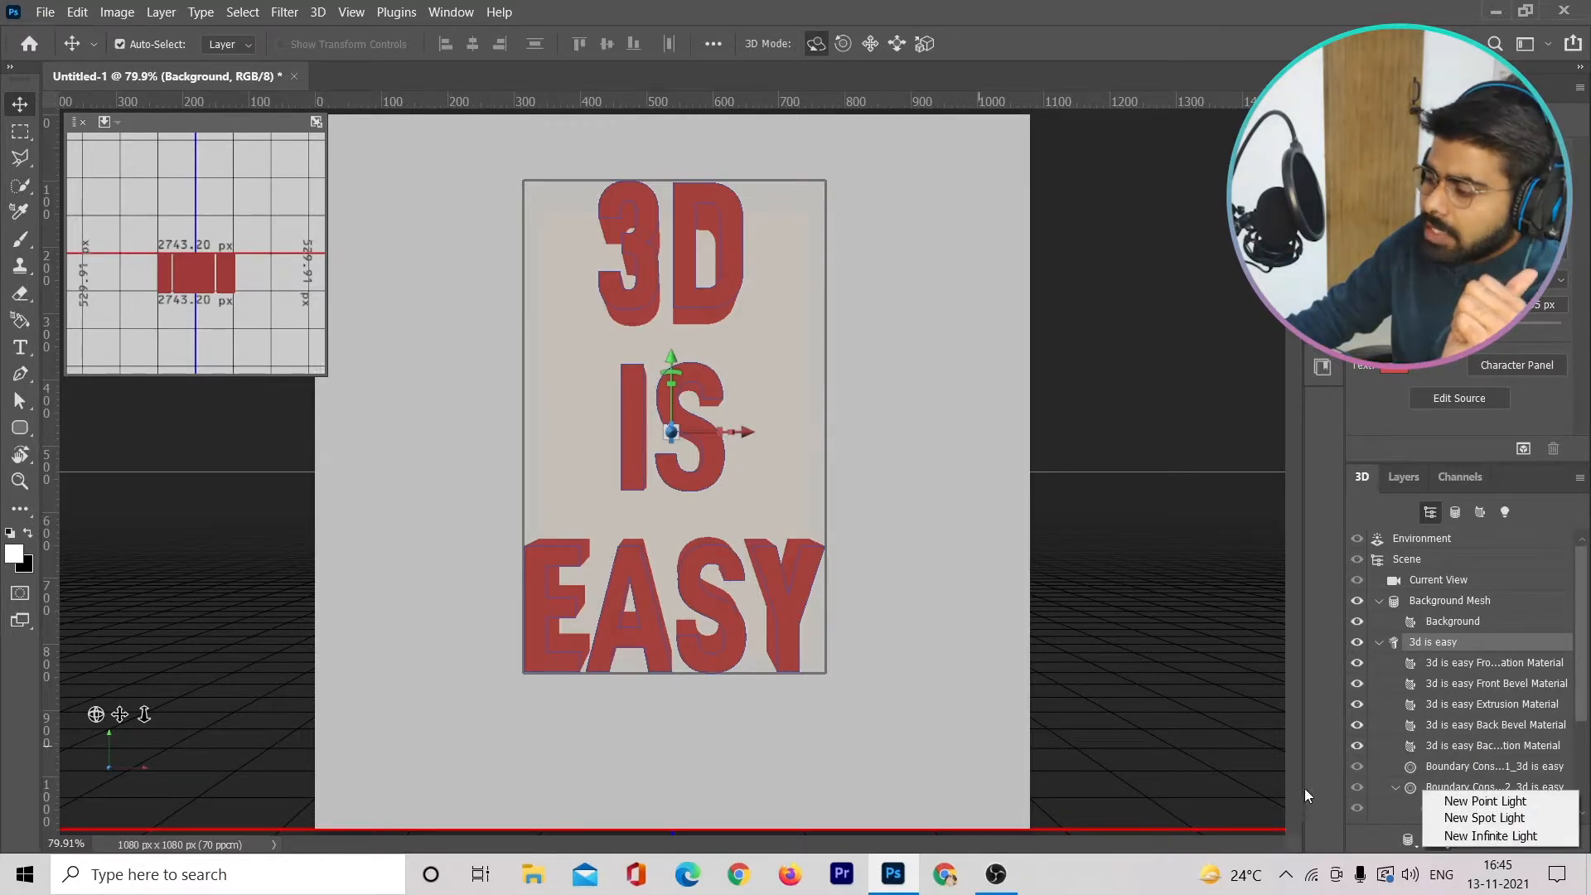
click(1459, 837)
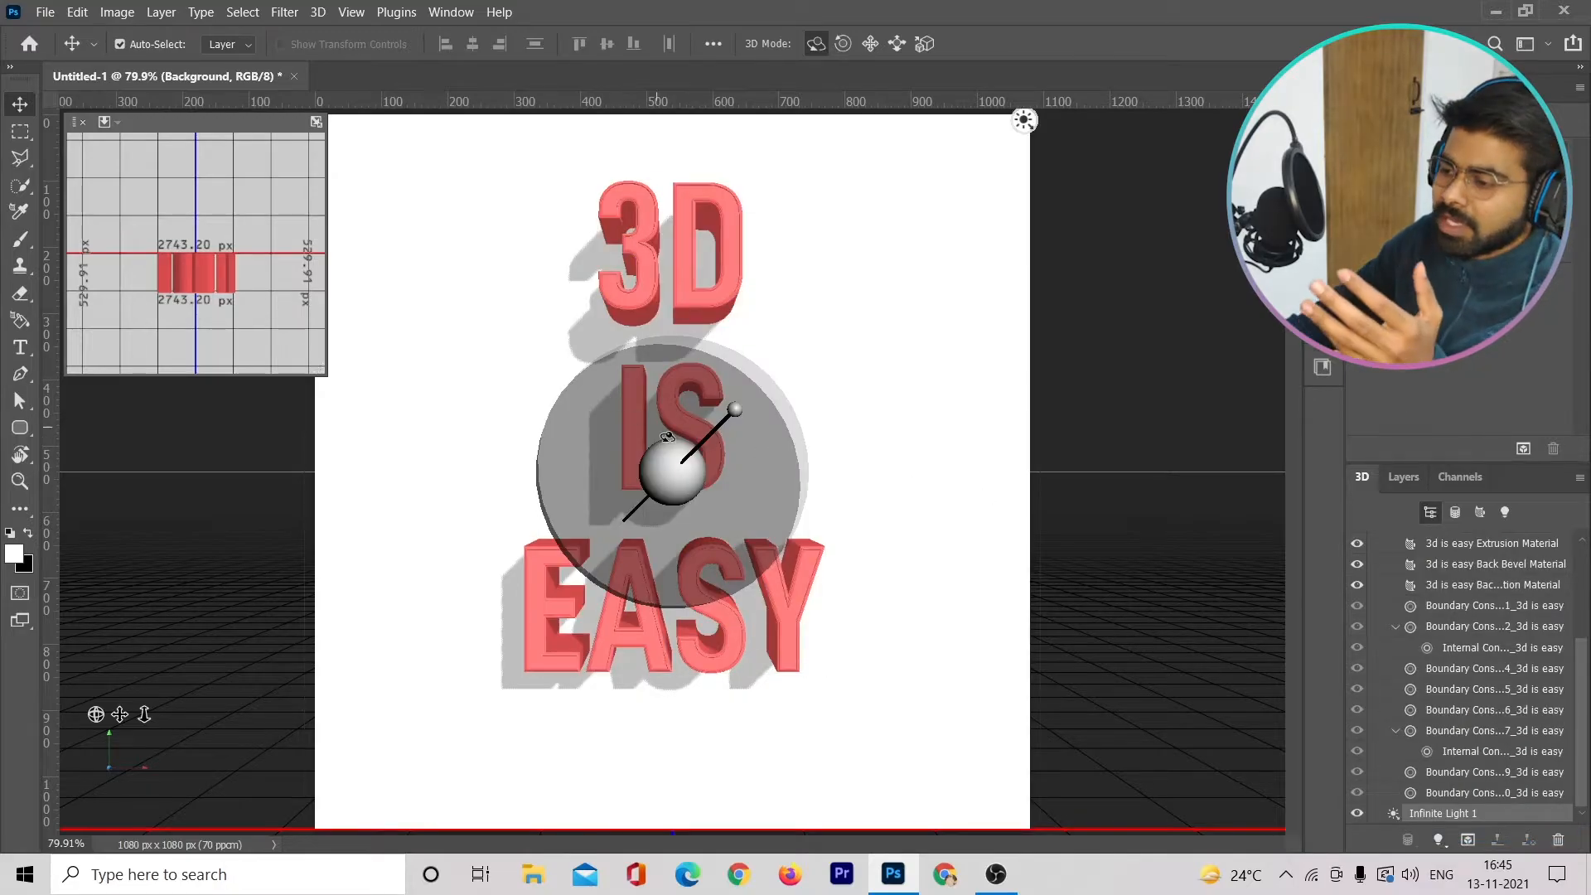
mouse_move(691, 459)
mouse_down()
mouse_move(710, 545)
mouse_move(704, 493)
mouse_up()
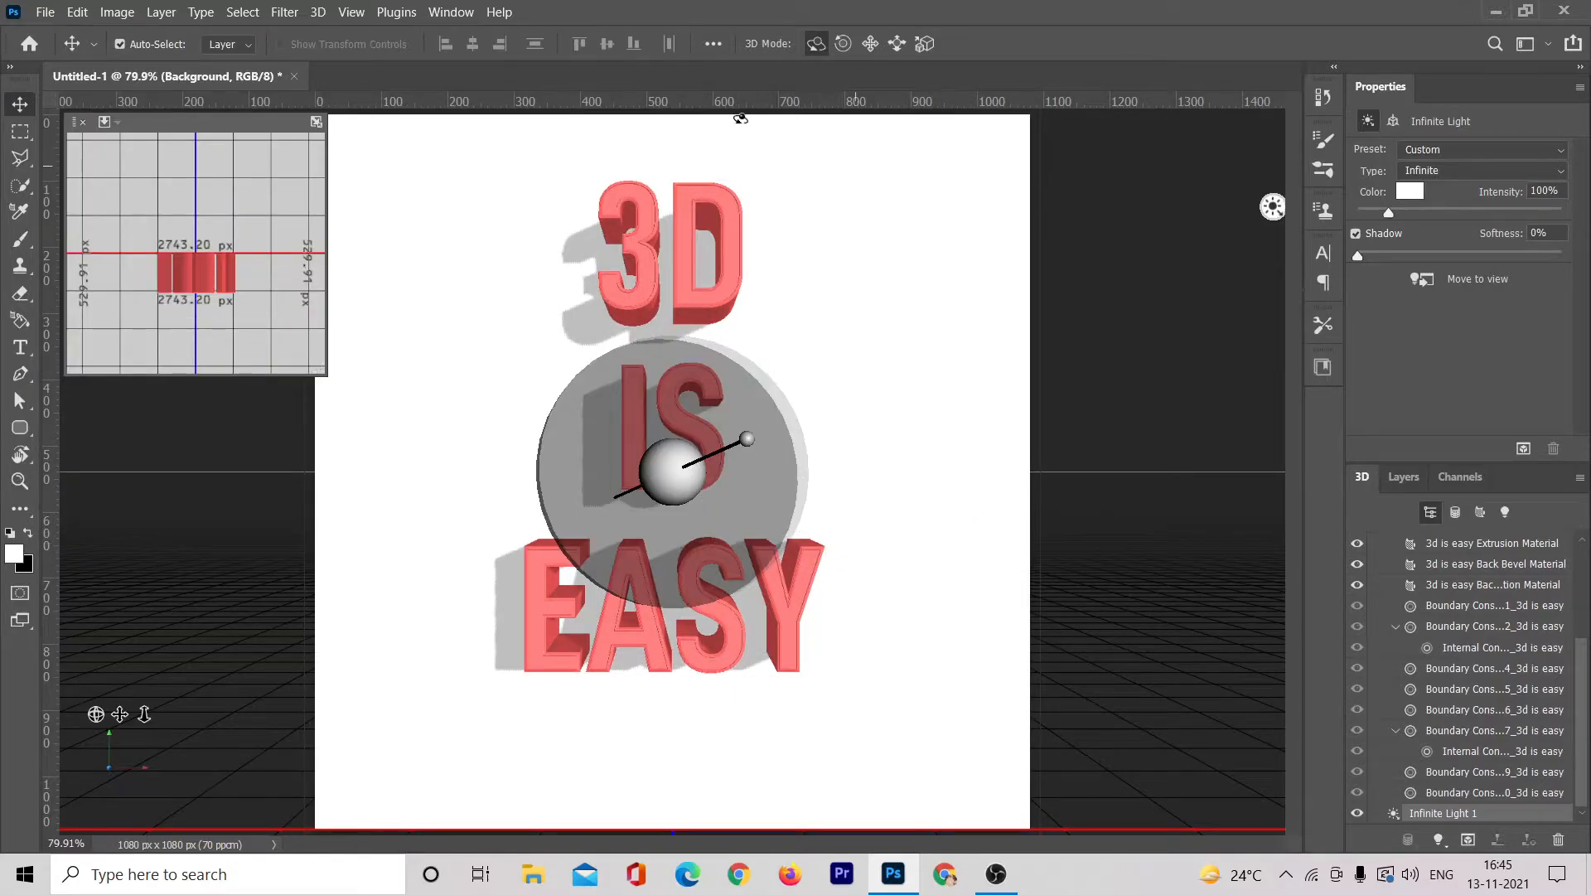
mouse_move(749, 440)
mouse_down()
mouse_move(799, 405)
mouse_move(744, 449)
mouse_up()
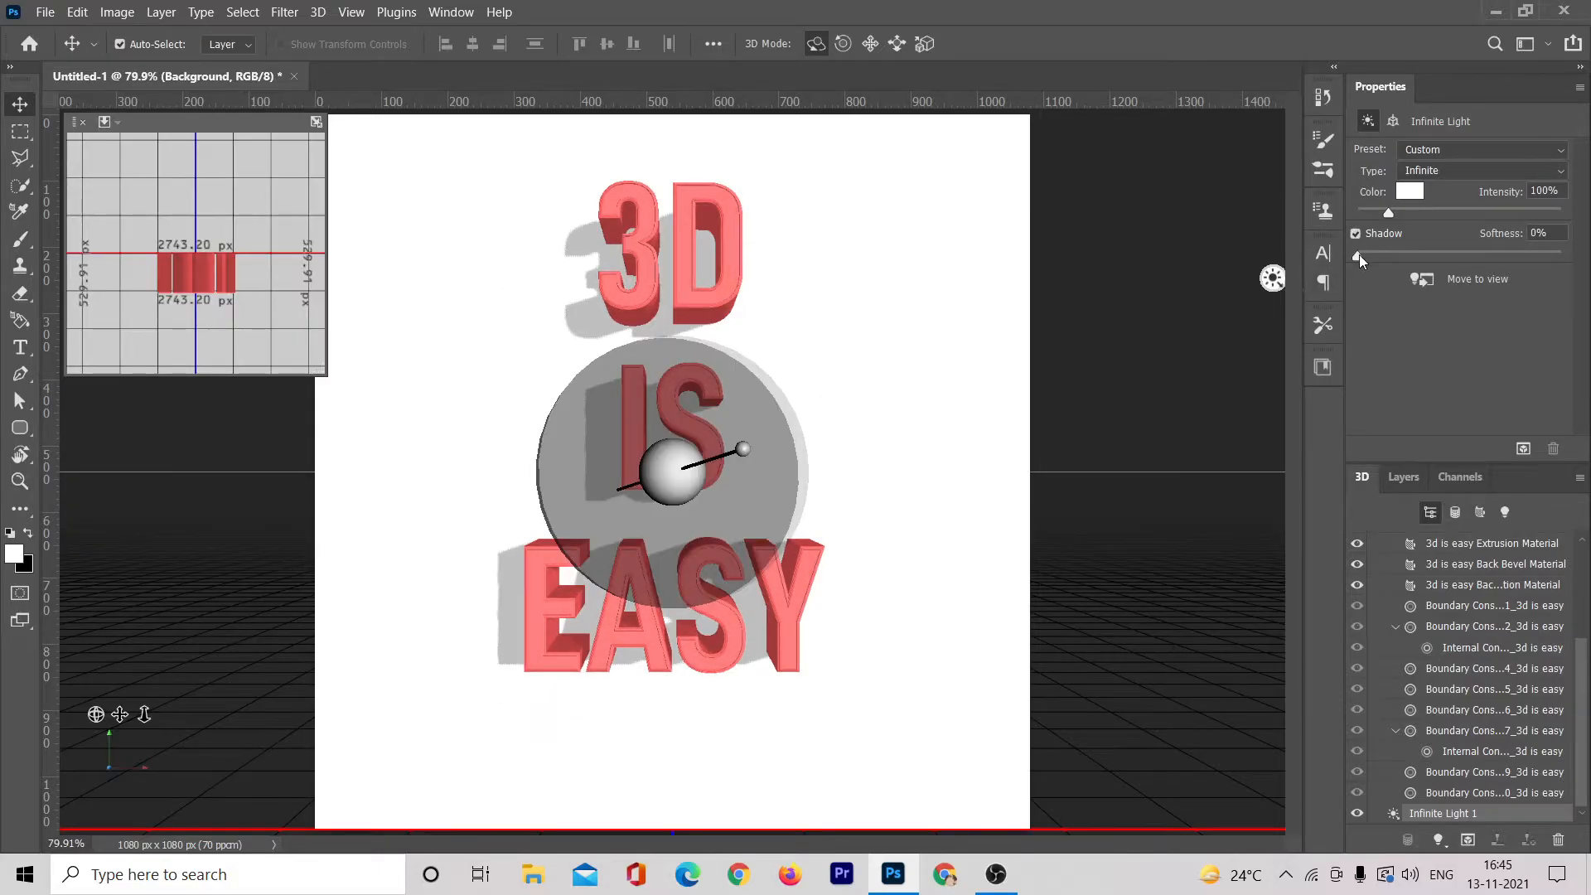
- Set the infinite light's shadow softness to 11% and its intensity to 51%, and render the 3D scene
drag(1359, 255, 1375, 221)
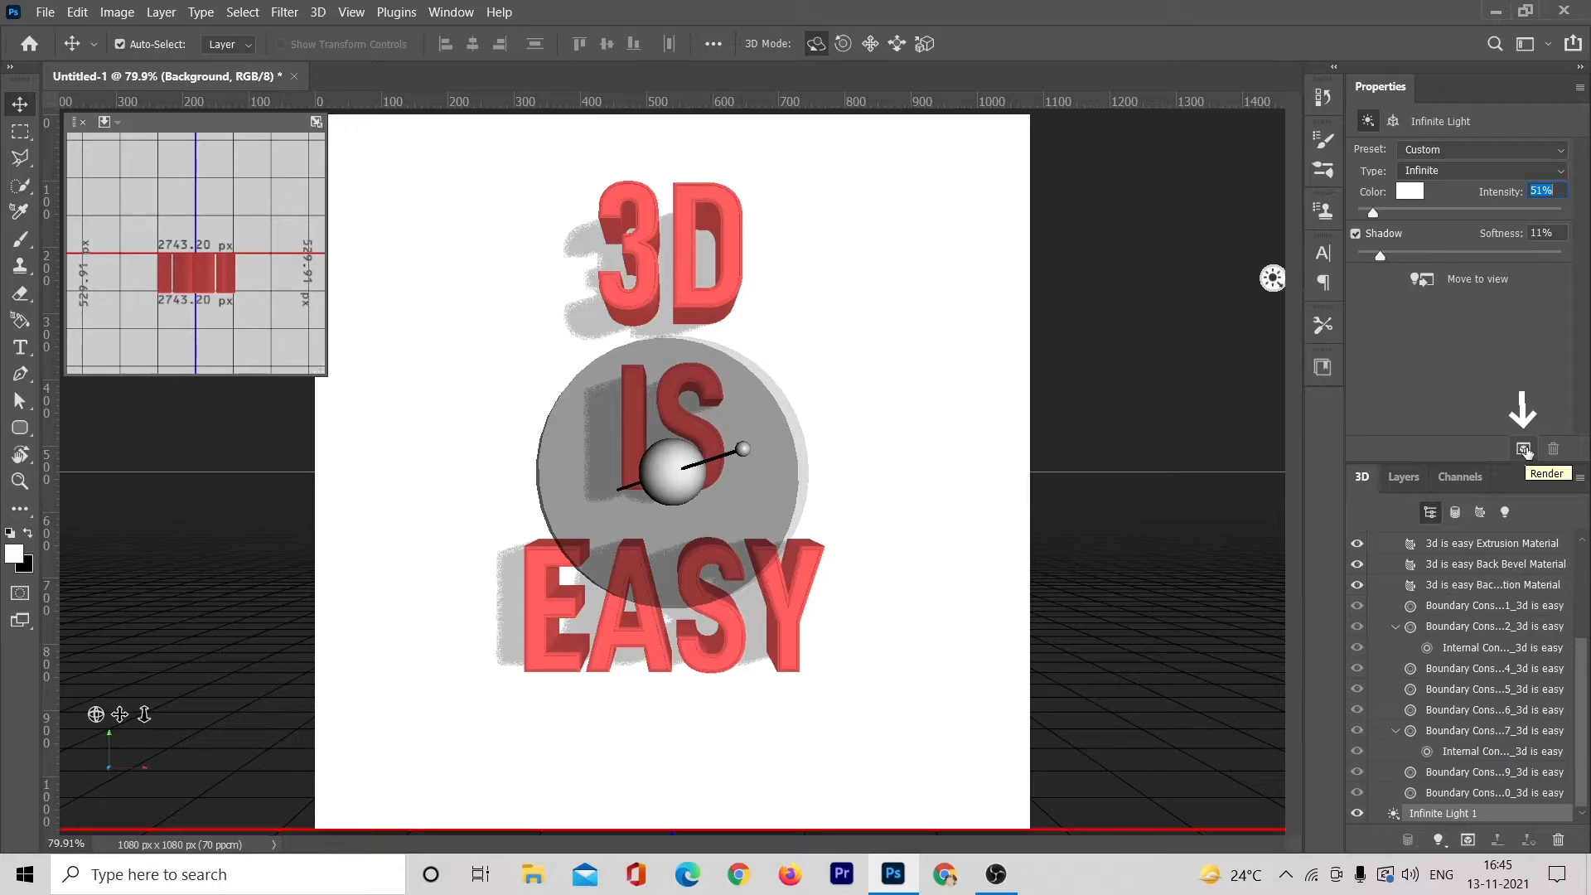
click(1525, 449)
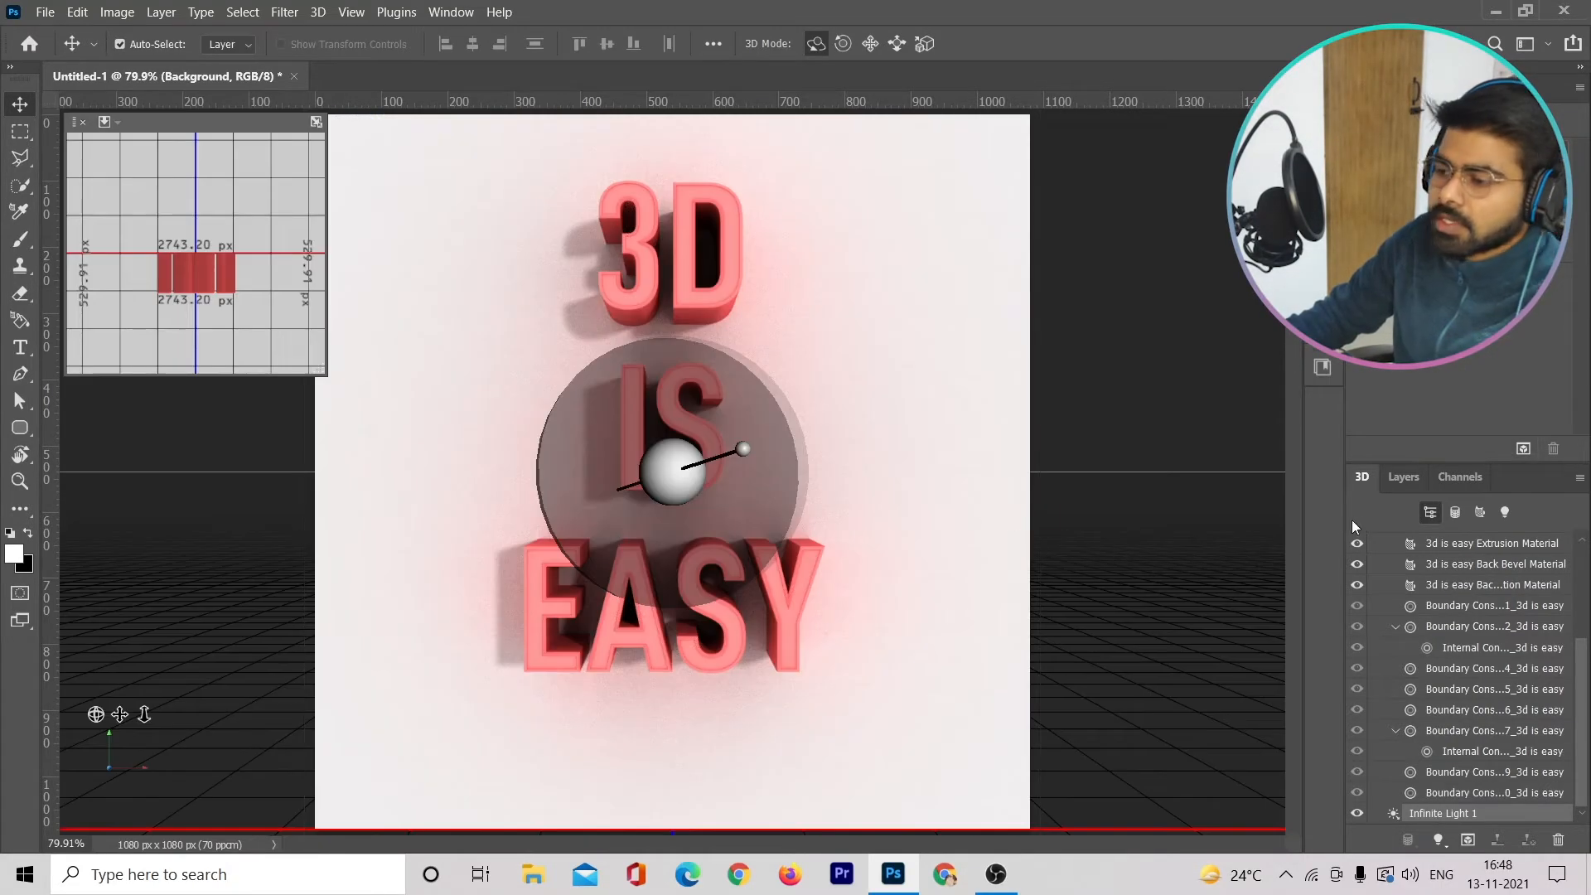
- Convert the rendered Background 3D layer to a smart object
click(1396, 478)
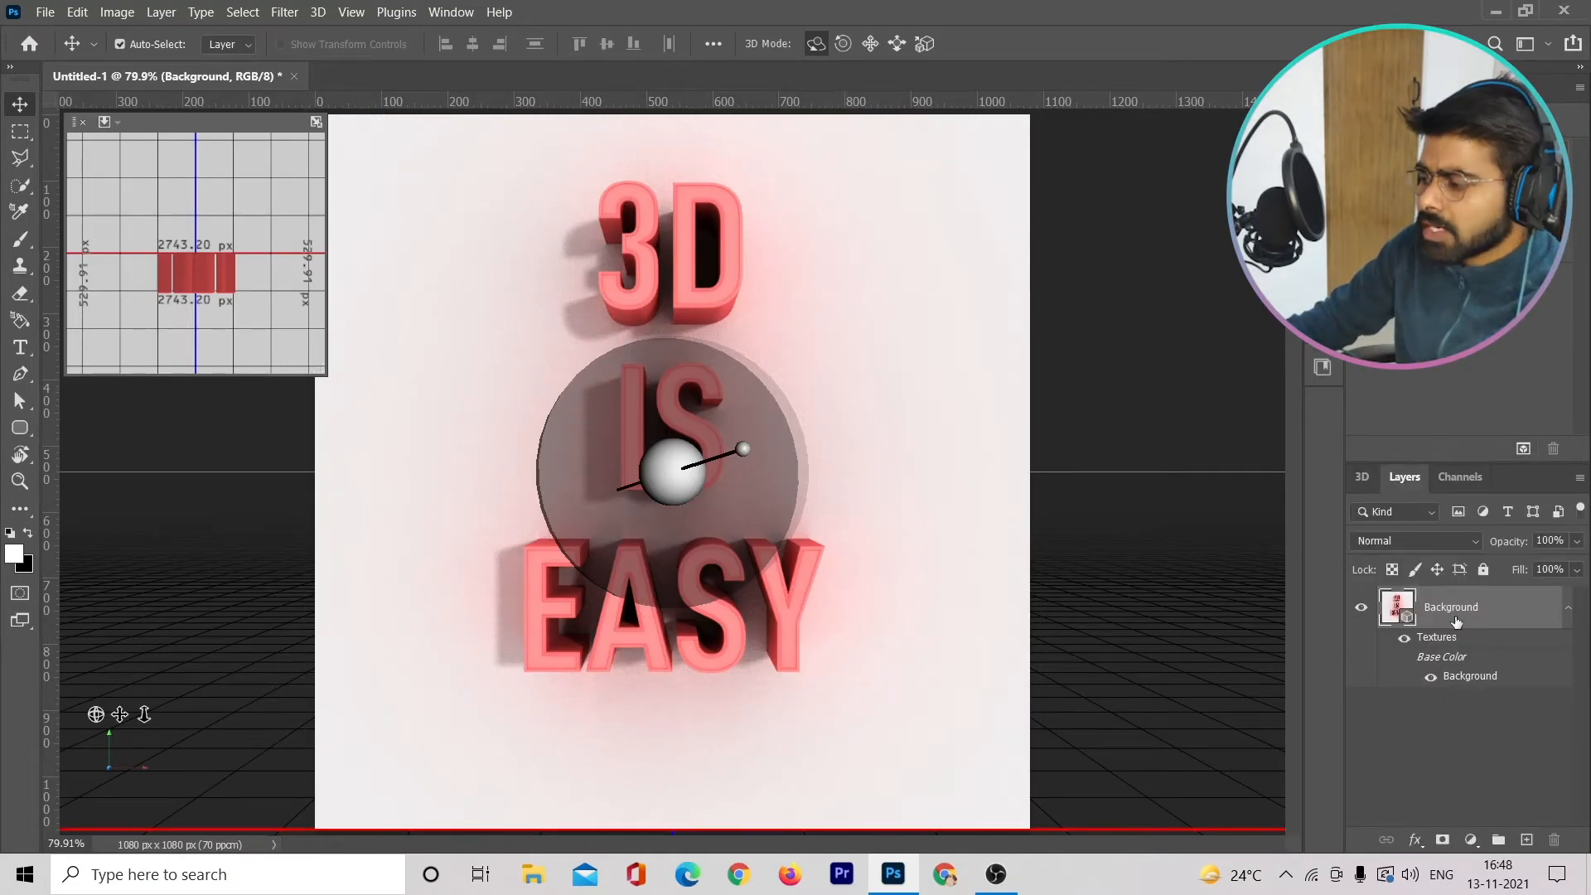
click(1565, 614)
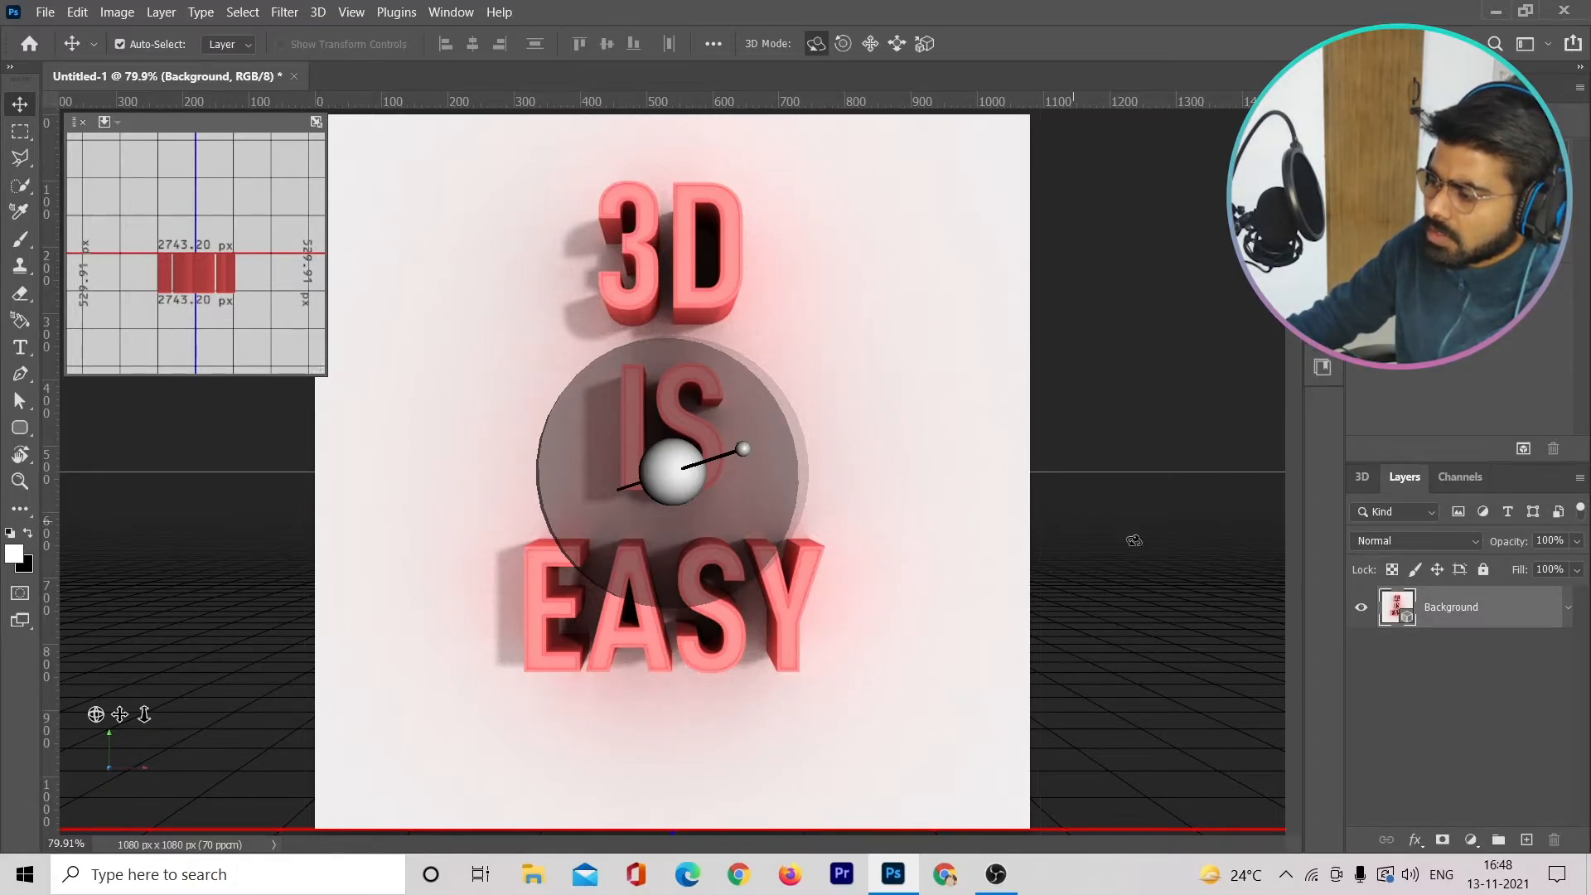
right_click(1453, 610)
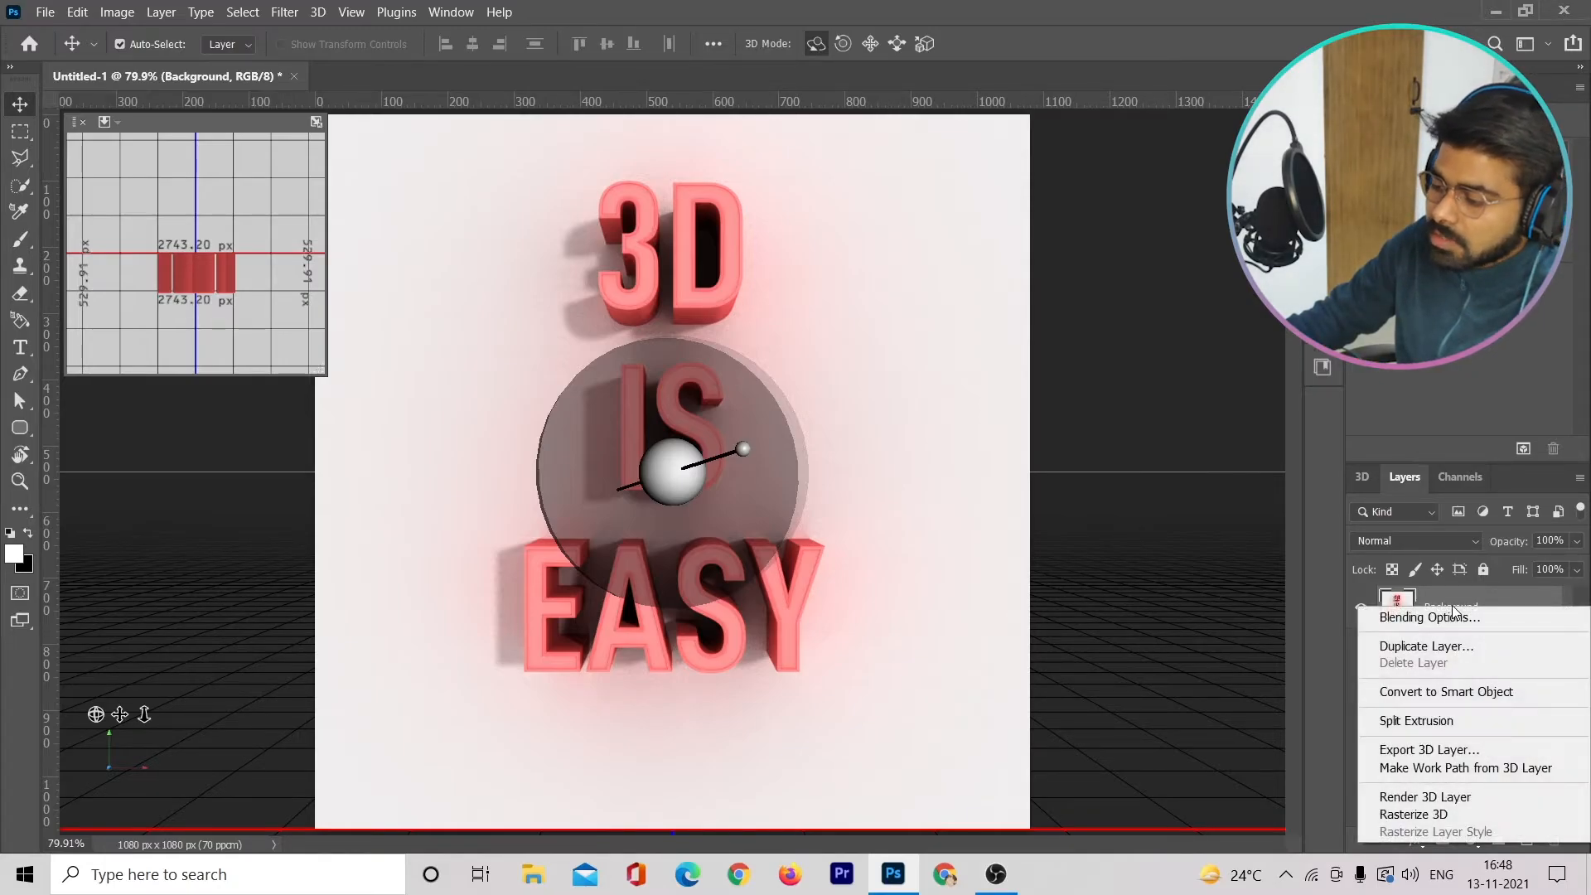
click(1463, 693)
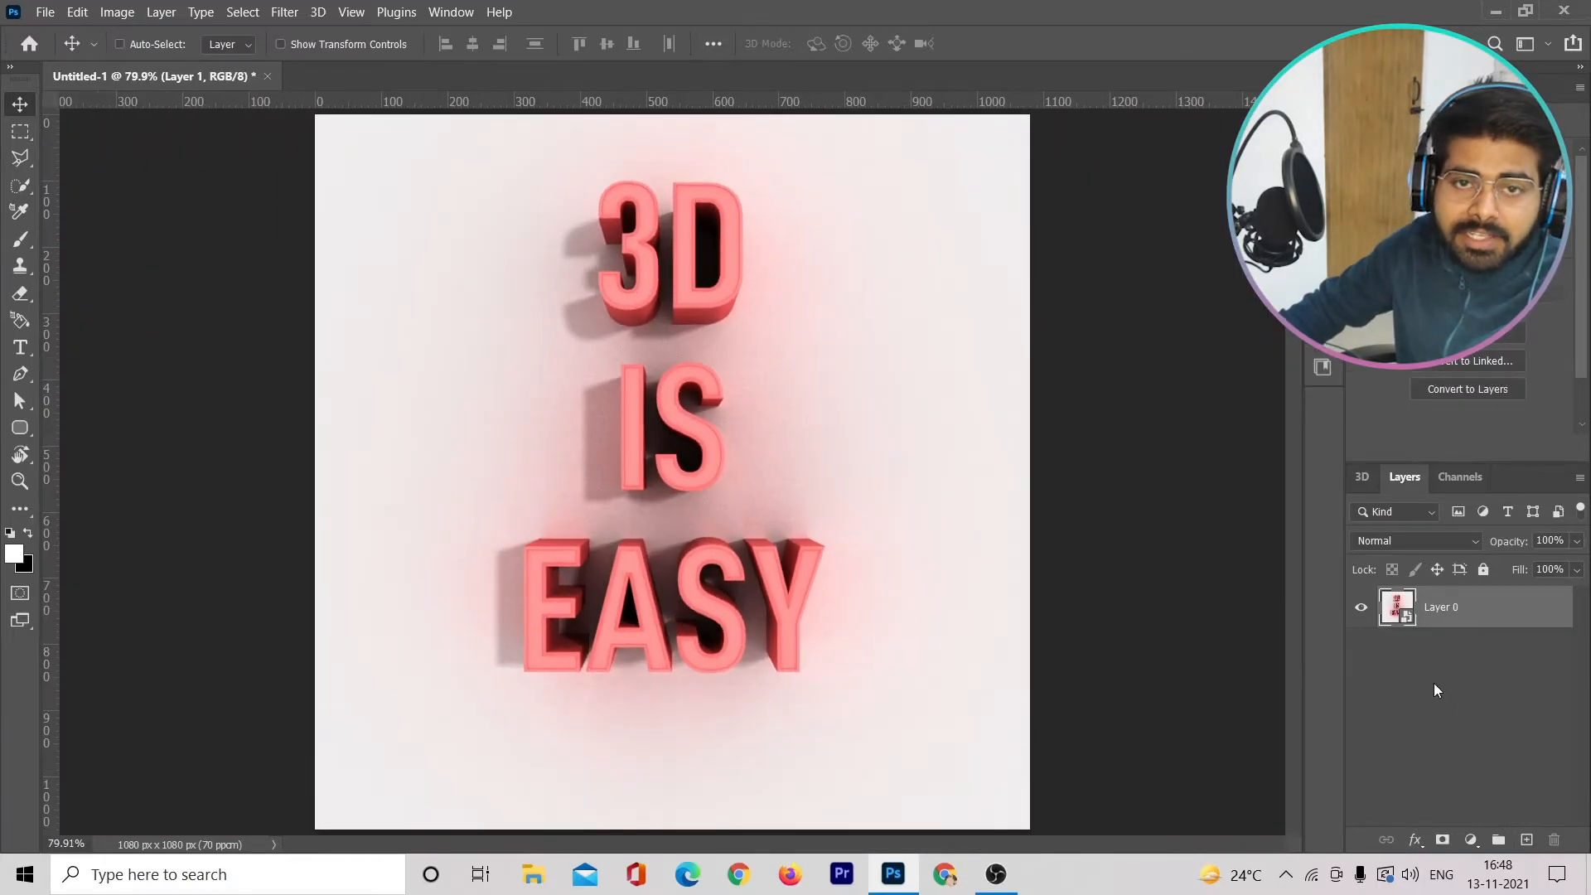
- Try a Color Balance adjustment layer that shifts the artwork toward blue, and remove it again
click(1471, 839)
click(1484, 660)
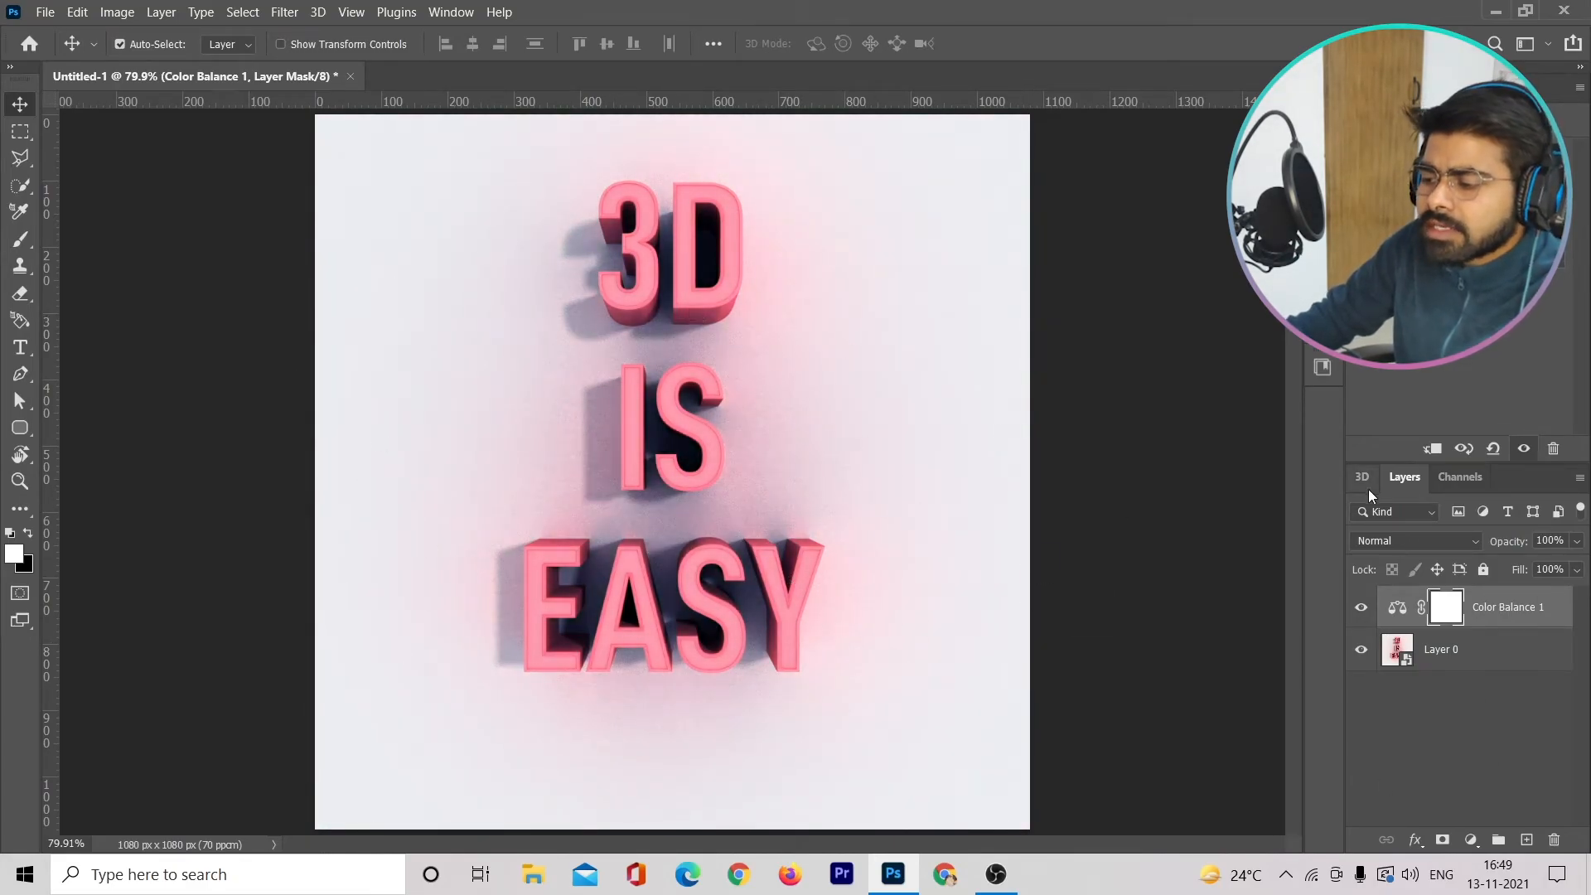
click(1398, 607)
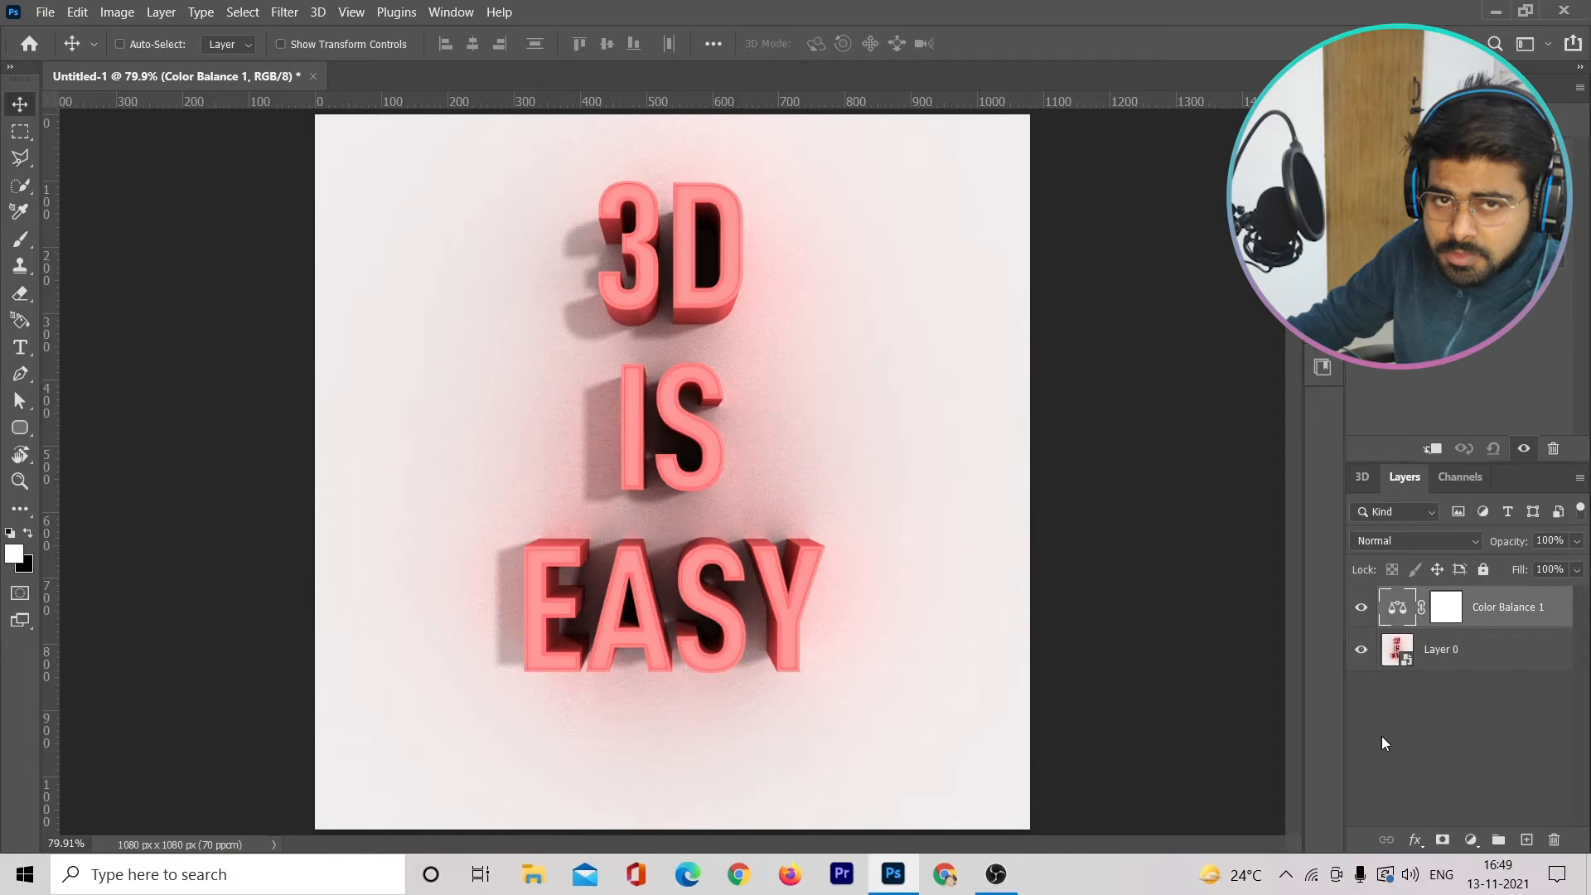
key(ctrl+shift+e)
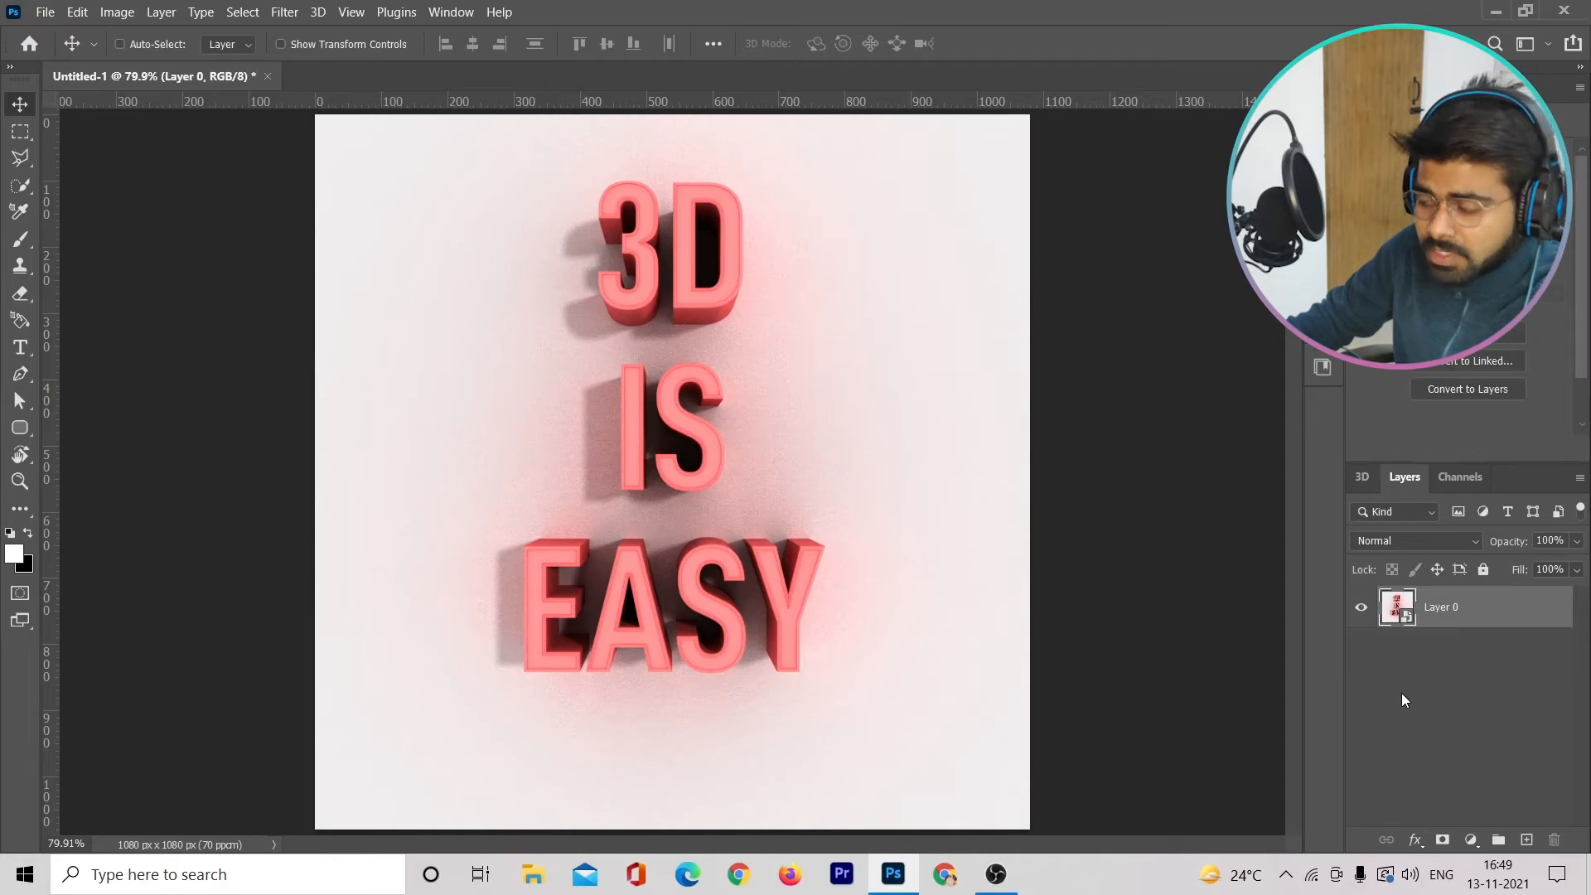
- Go back to the editable 3D scene and rotate the "3d is easy" mesh slightly so the letters face at an angle
click(1369, 481)
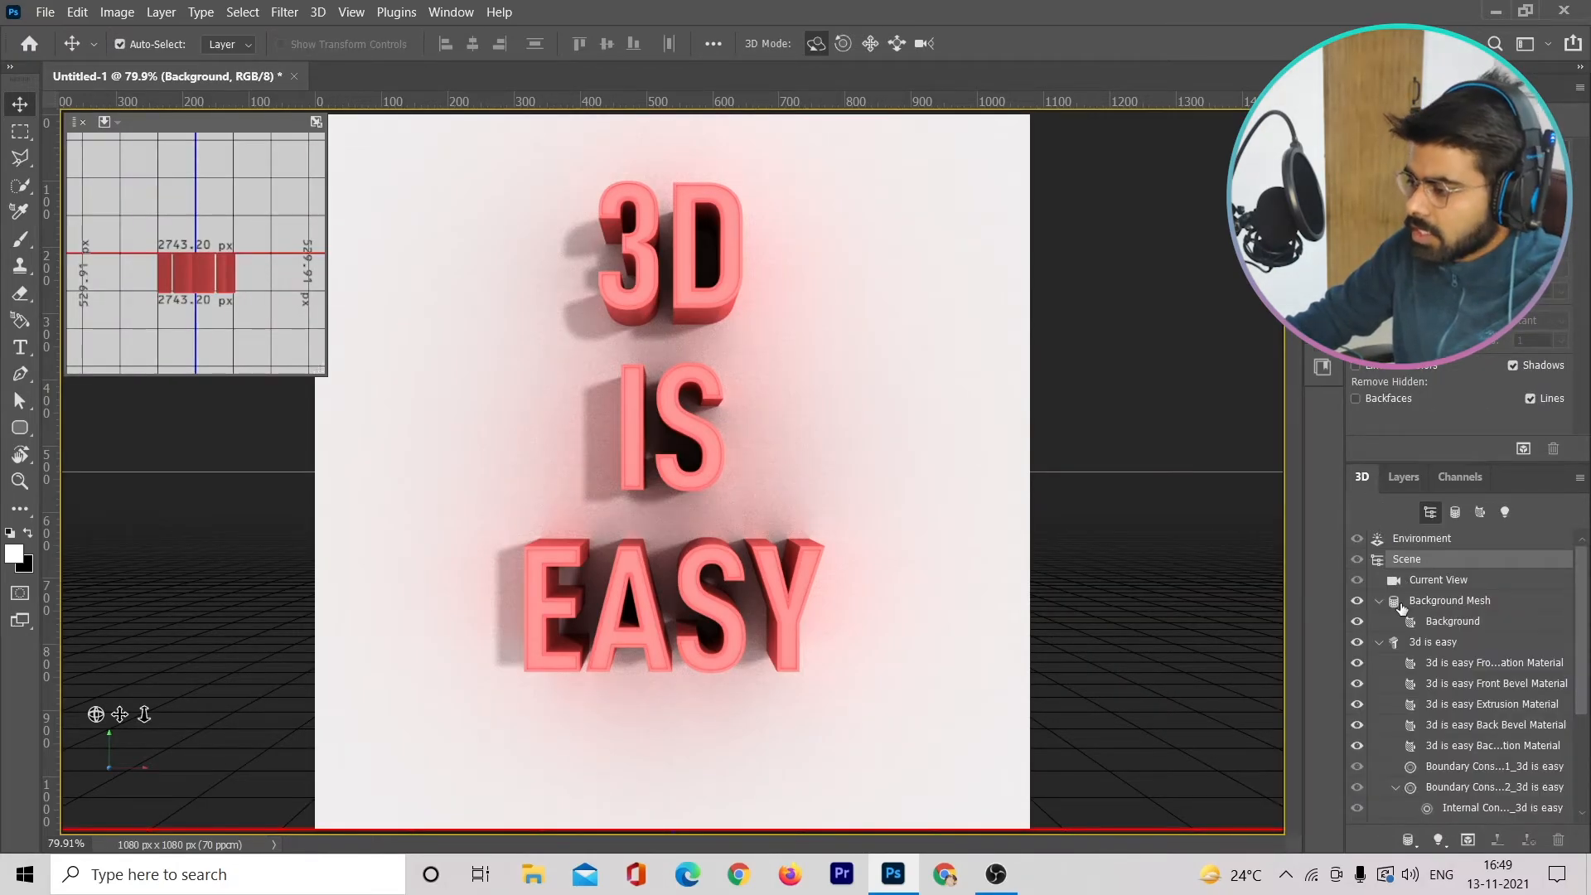
click(1432, 643)
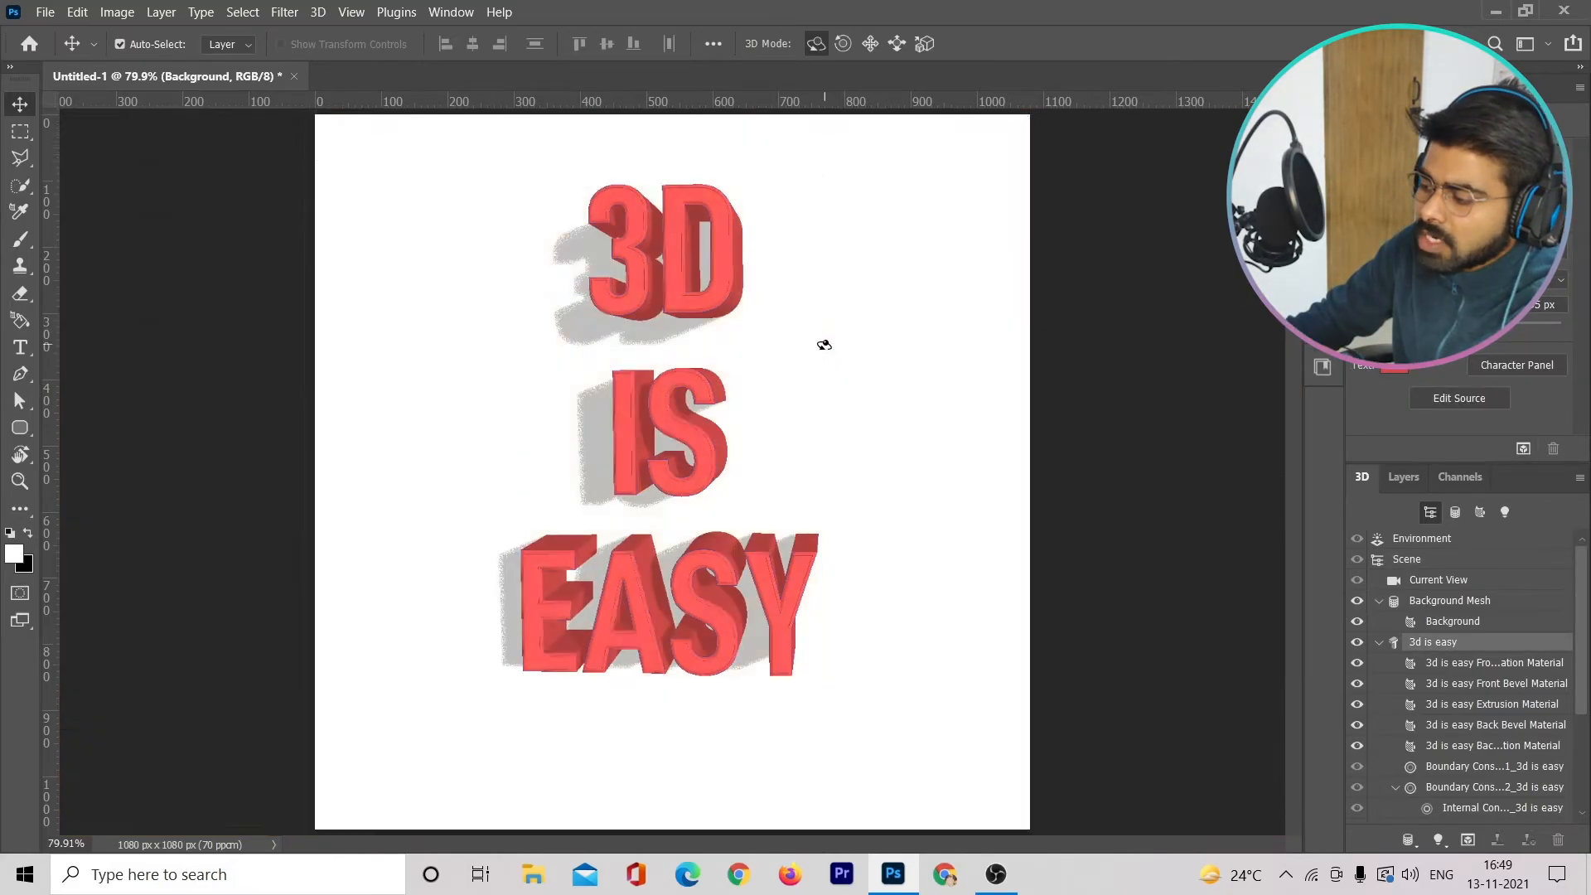
- Convert the 3D layer with the rotated text to a smart object
click(1404, 476)
click(1459, 658)
click(1451, 607)
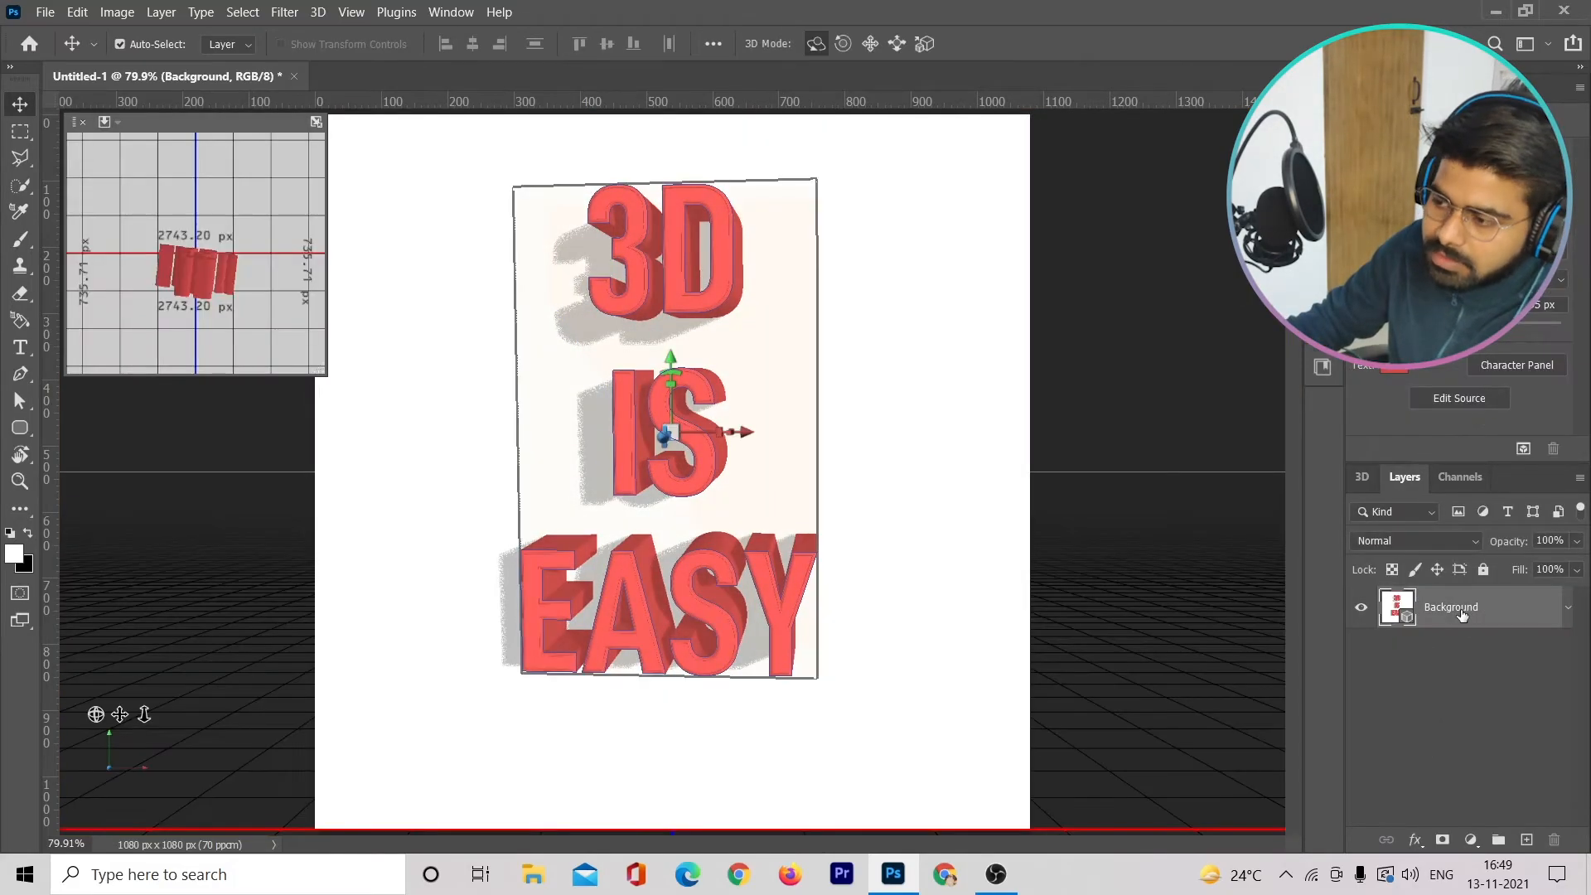
right_click(1451, 608)
click(1451, 718)
drag(751, 614, 744, 410)
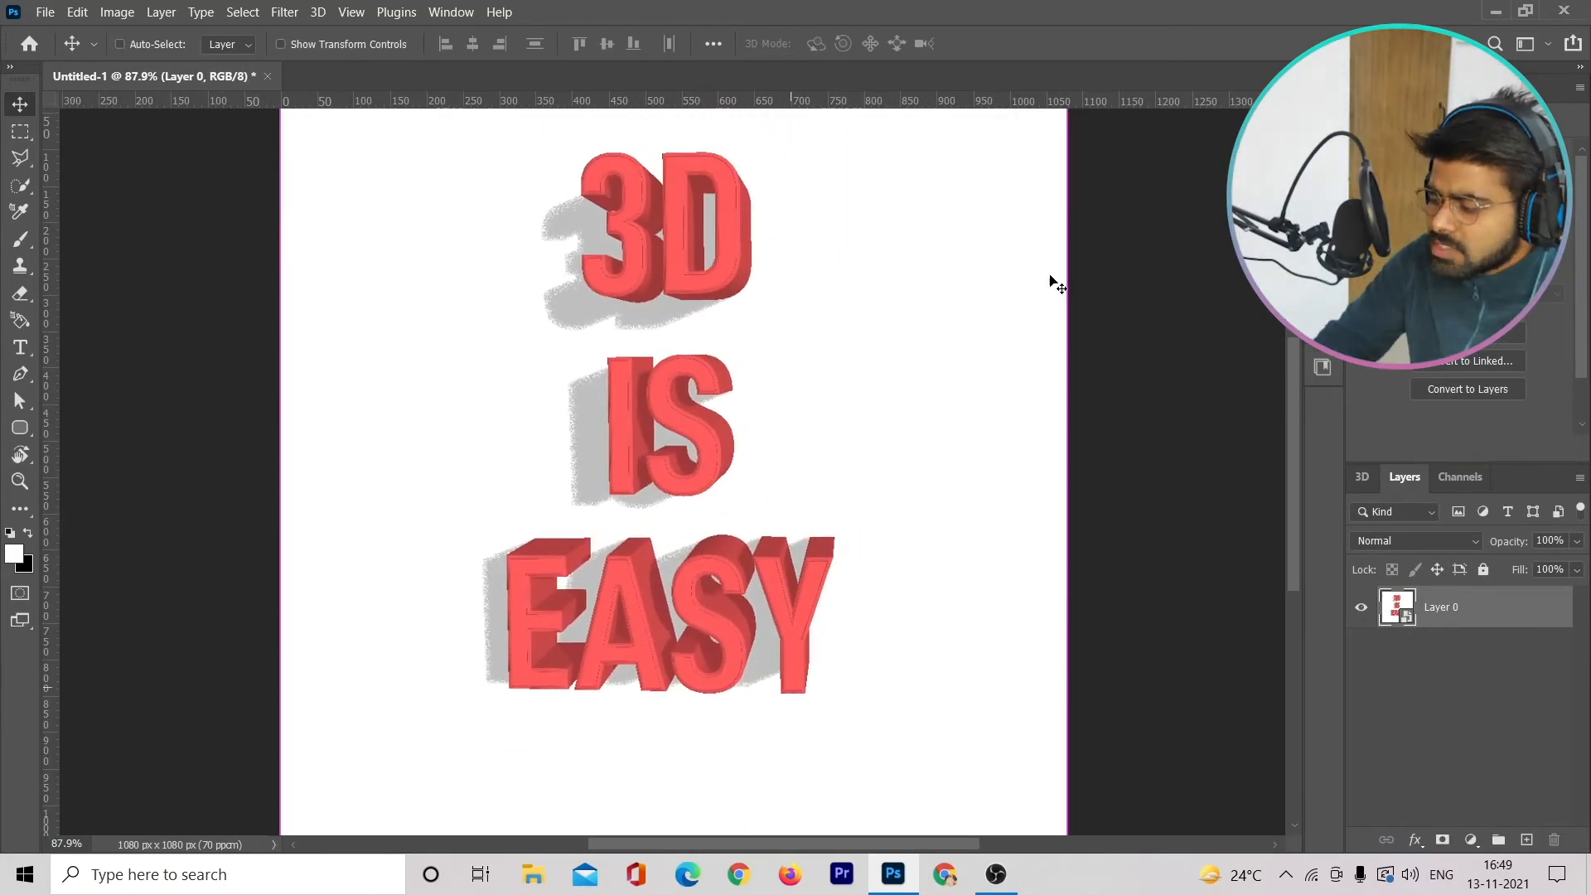